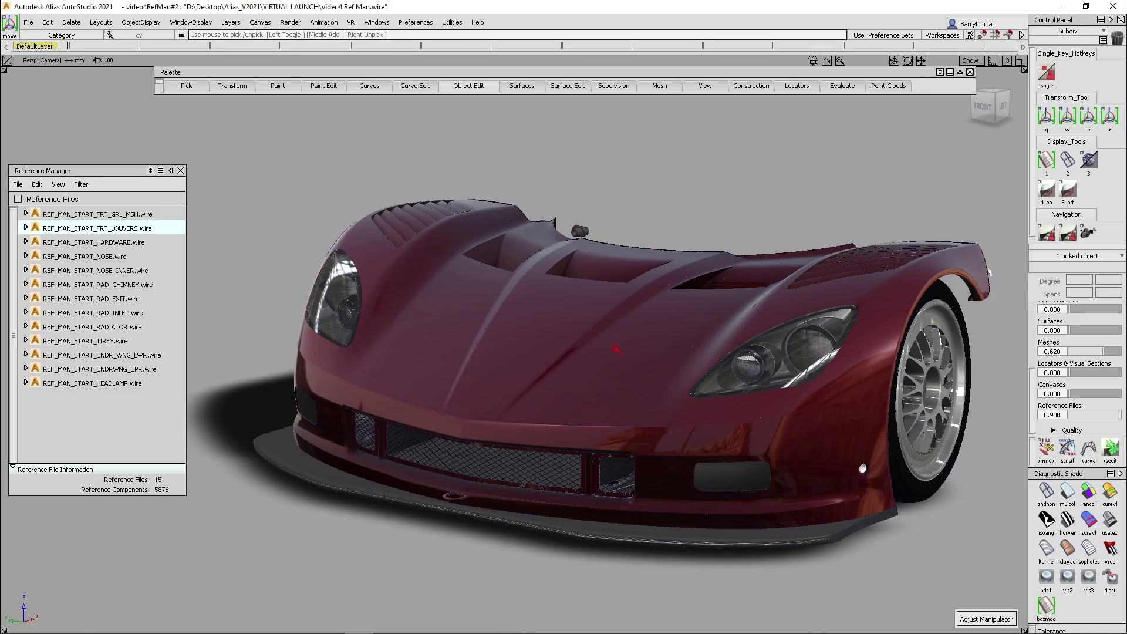
mouse_move(572, 397)
alt+shift+mouse_down()
mouse_move(547, 373)
mouse_move(603, 402)
mouse_move(587, 402)
alt+shift+mouse_up()
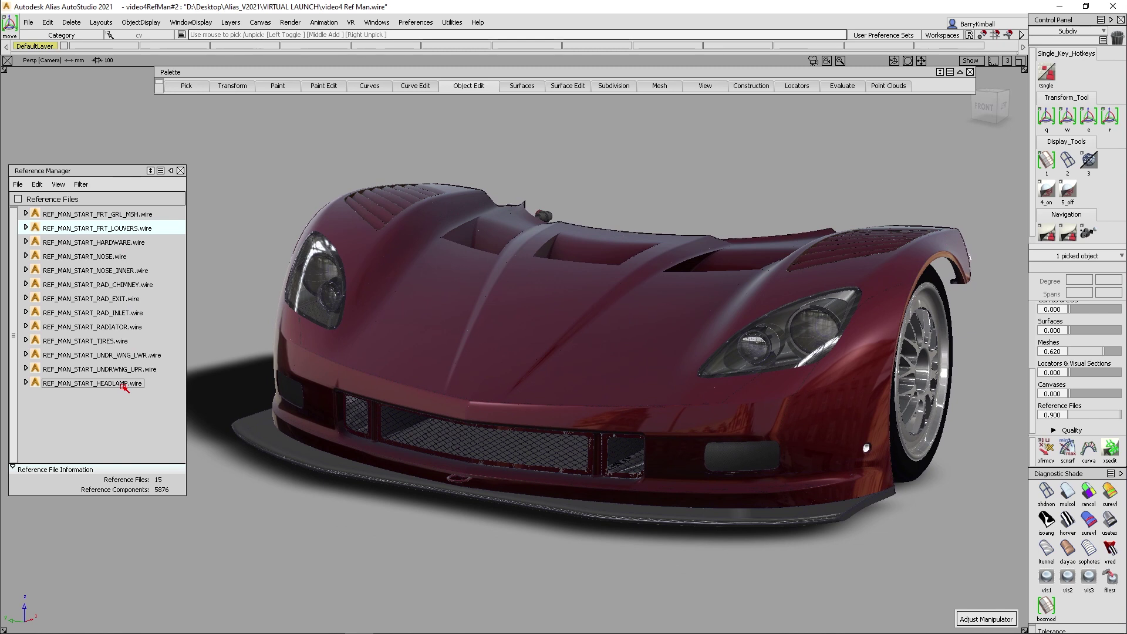
mouse_move(112, 371)
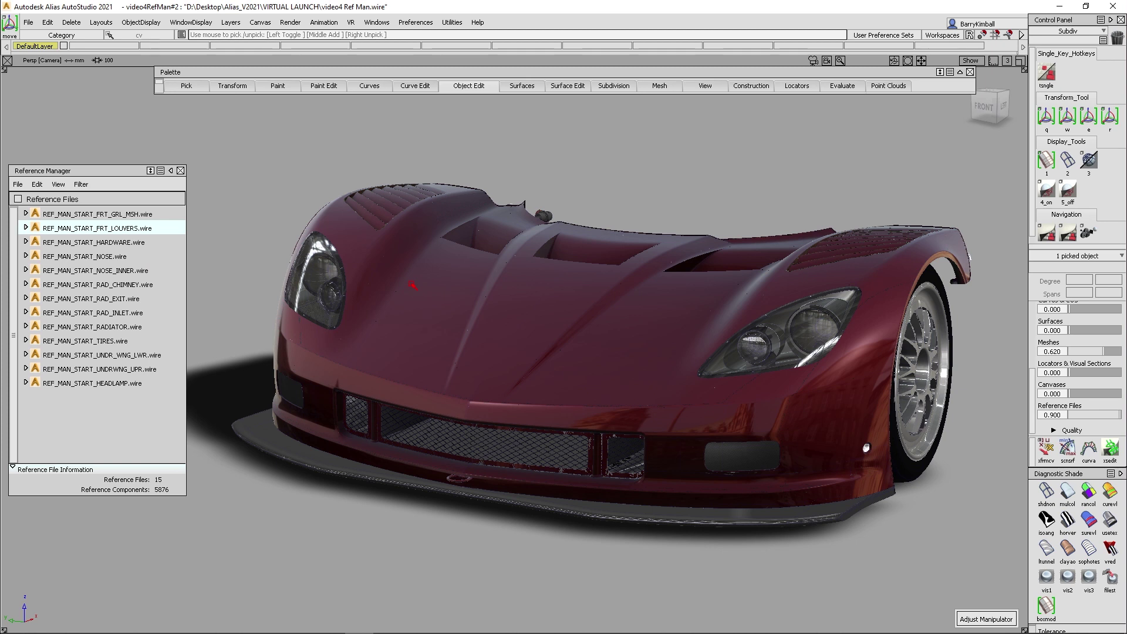
alt+shift+right_drag(413, 286, 363, 272)
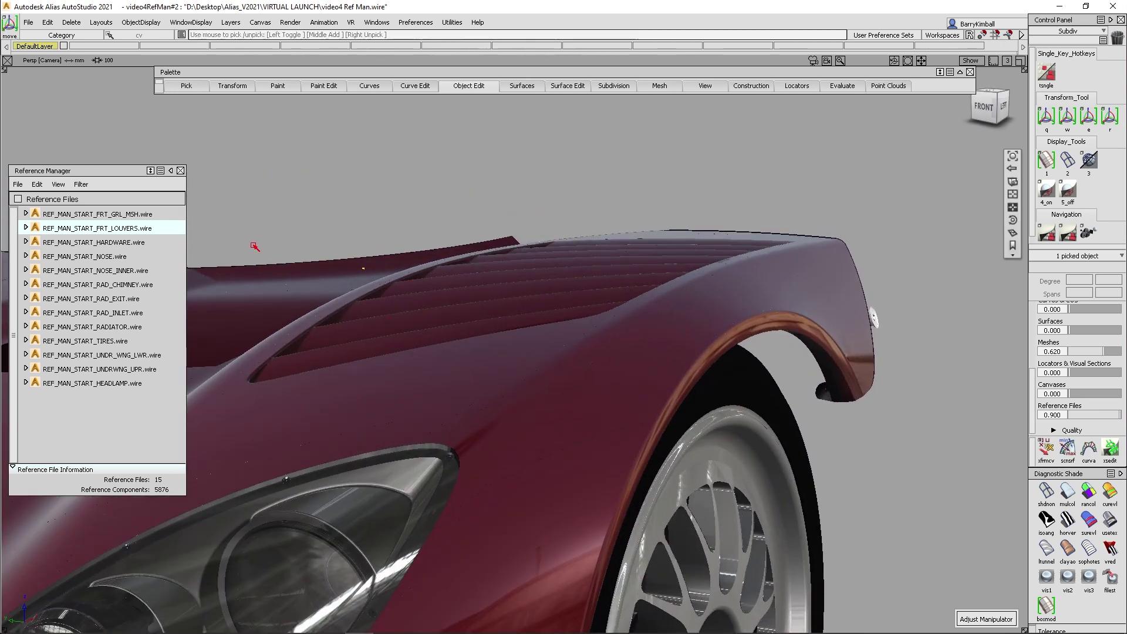
alt+shift+drag(547, 290, 610, 322)
ctrl+shift+drag(363, 266, 548, 372)
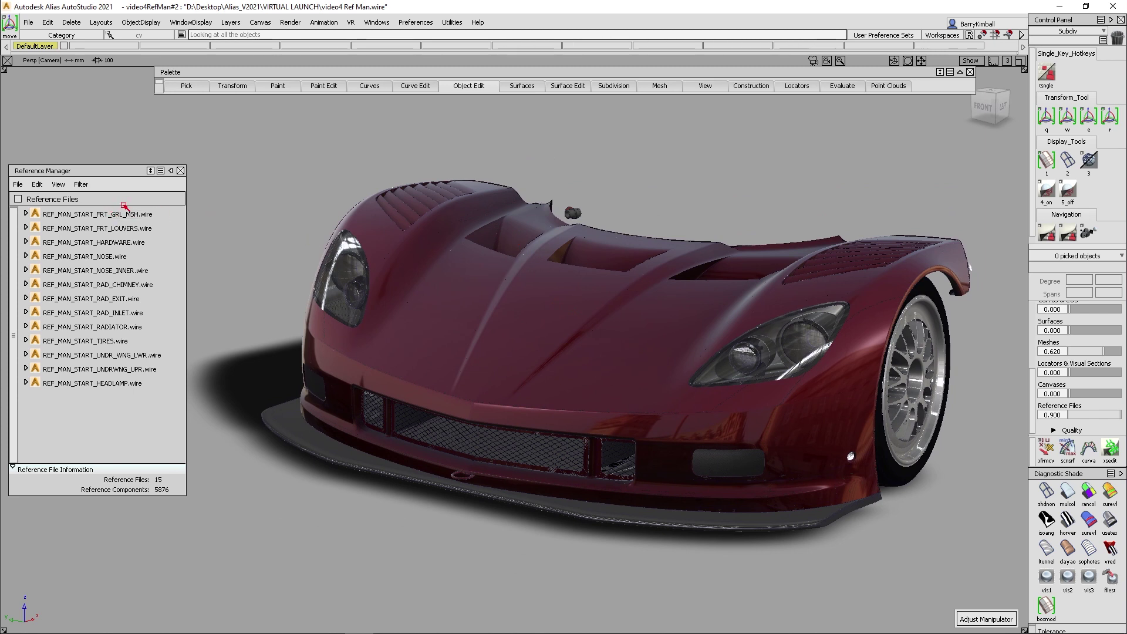
Step: Switch the FRT_LOUVERS layer inside REF_MAN_START_FRT_LOUVERS.wire off and on again, leaving the file collapsed
click(25, 228)
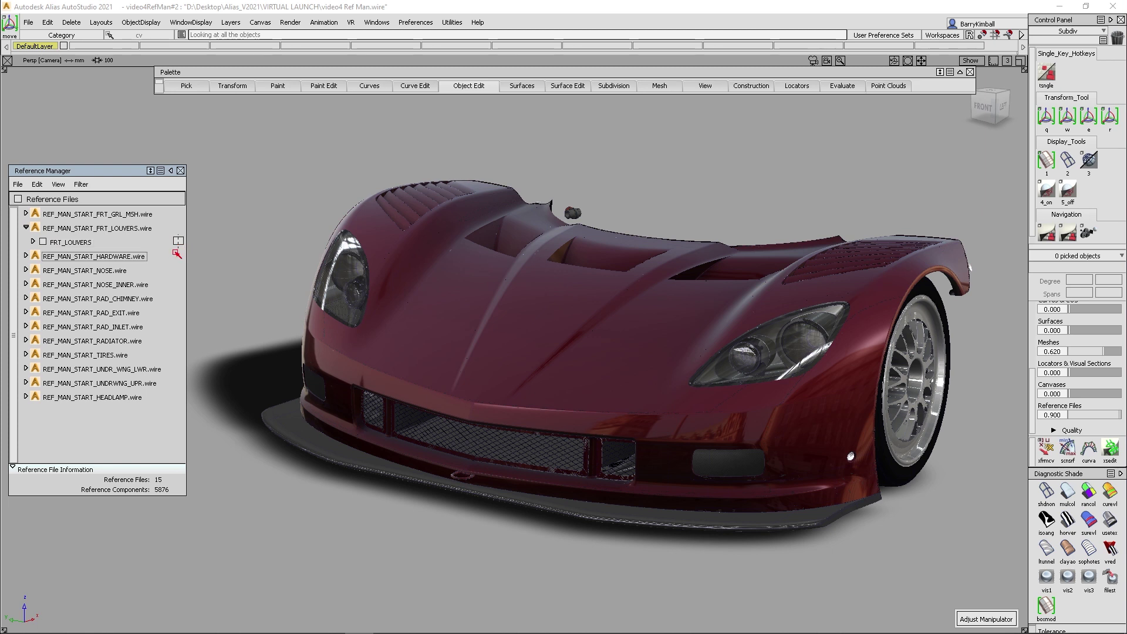
click(178, 242)
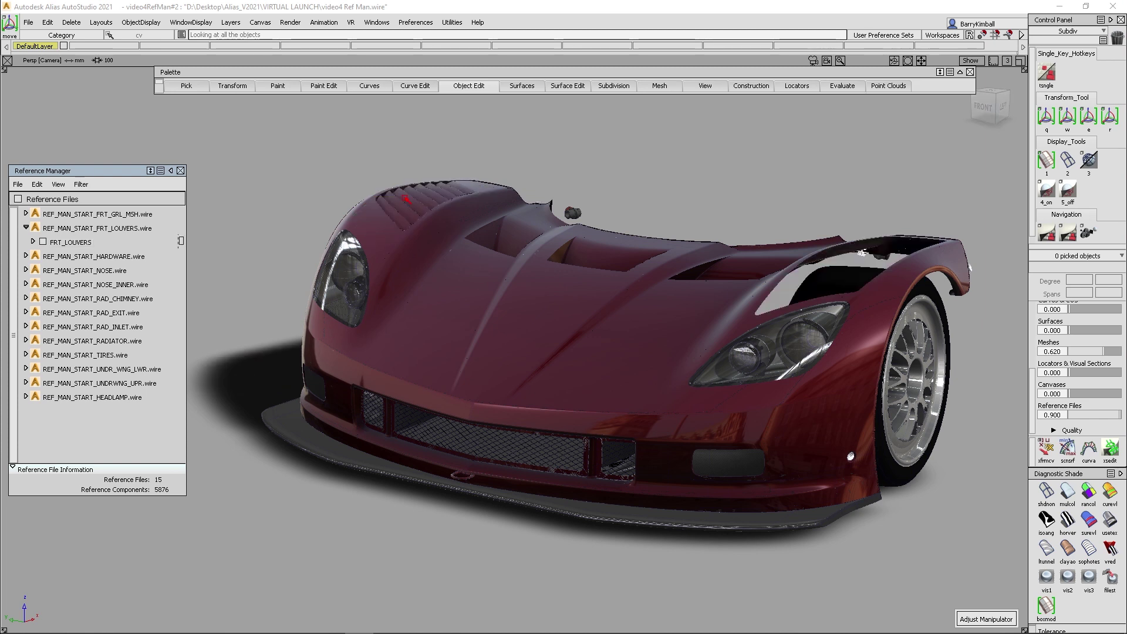
click(179, 241)
click(179, 242)
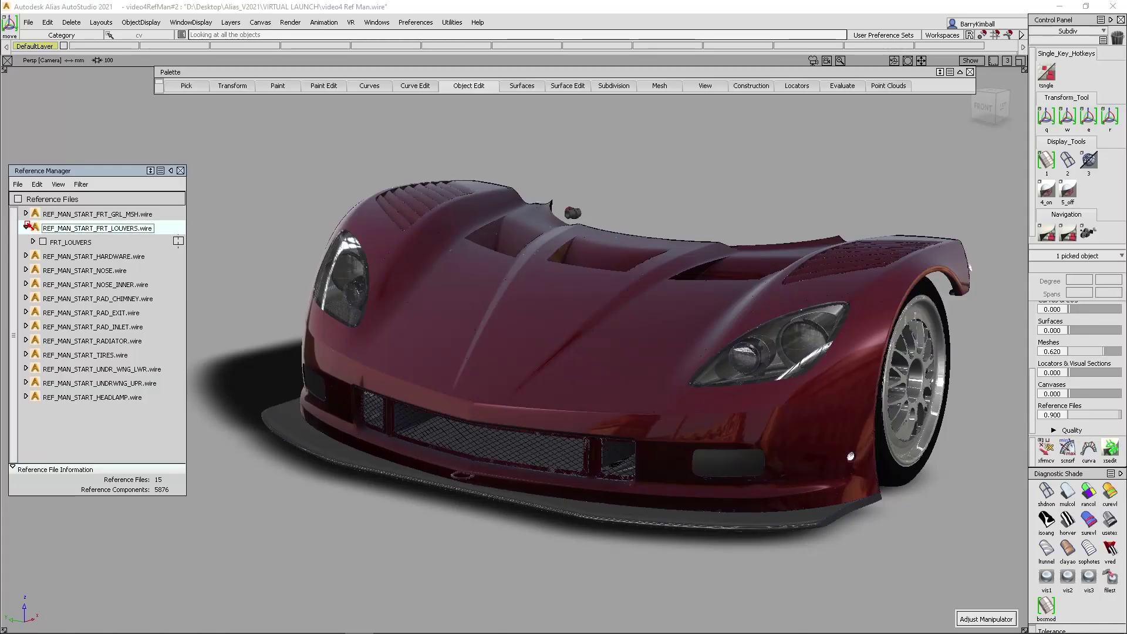
click(24, 228)
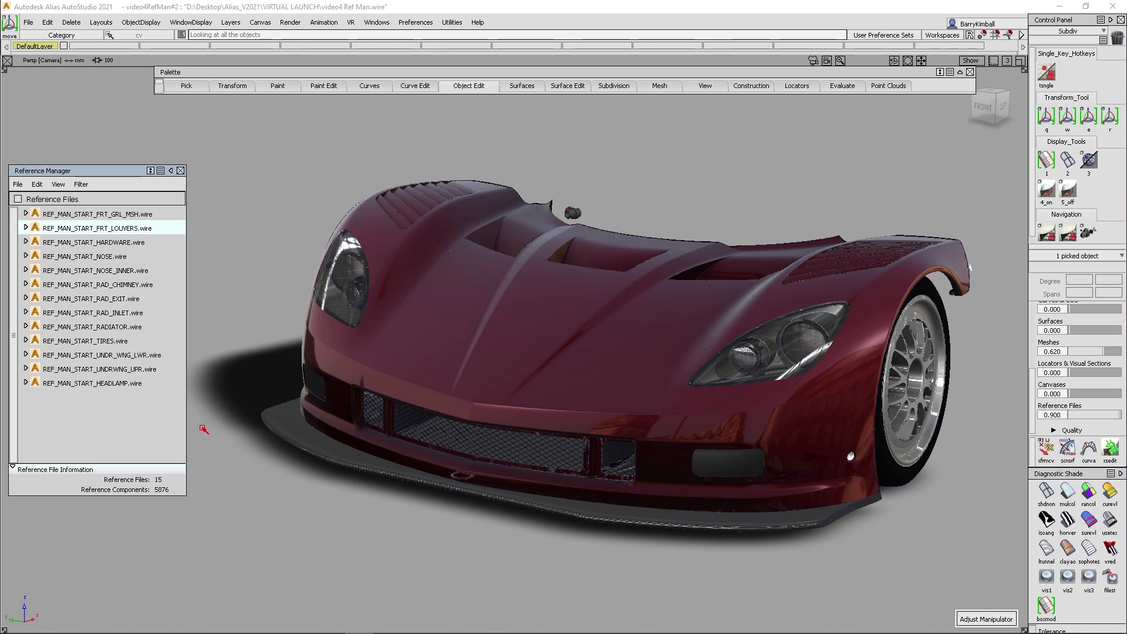
Step: Expand REF_MAN_START_HEADLAMP.wire to list its nested reference files and pick the headlamp reference
click(68, 383)
click(26, 383)
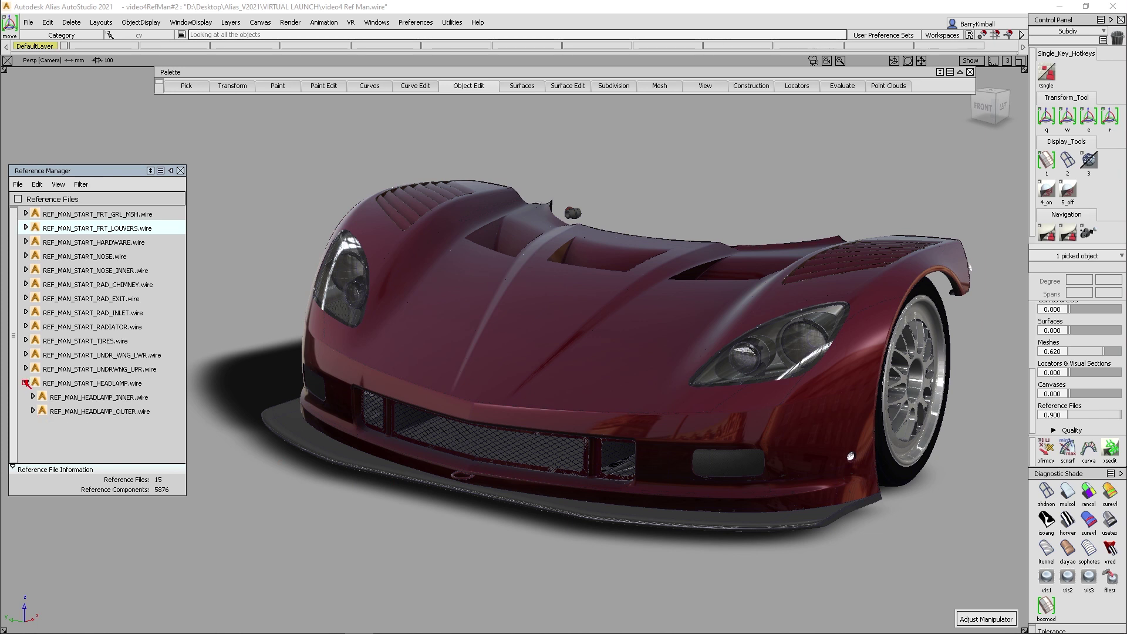
click(78, 385)
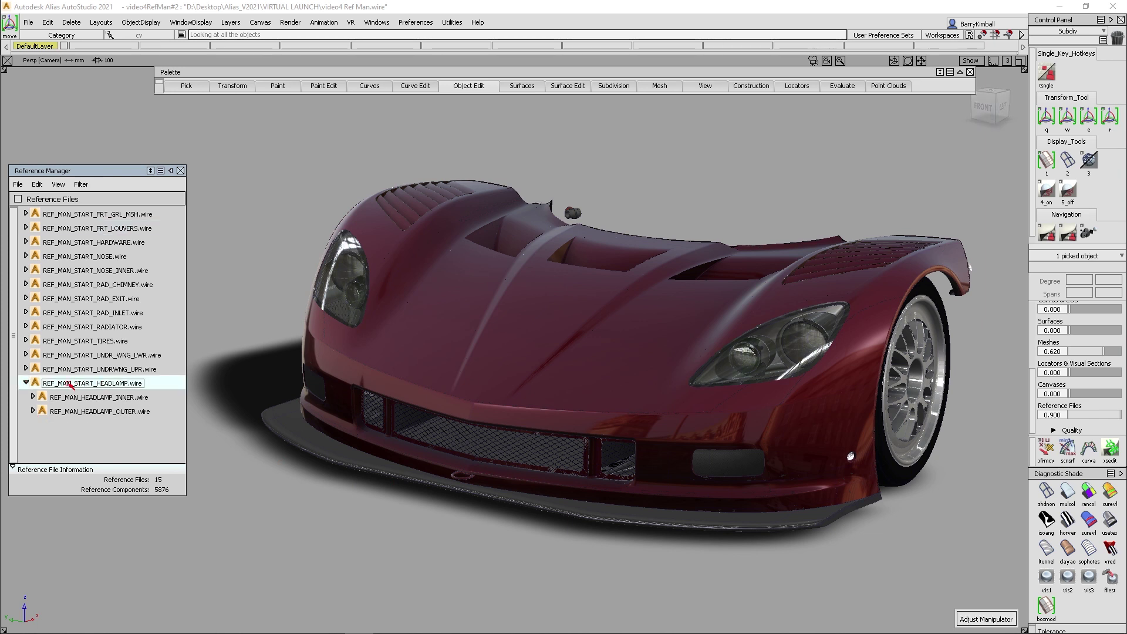
click(95, 399)
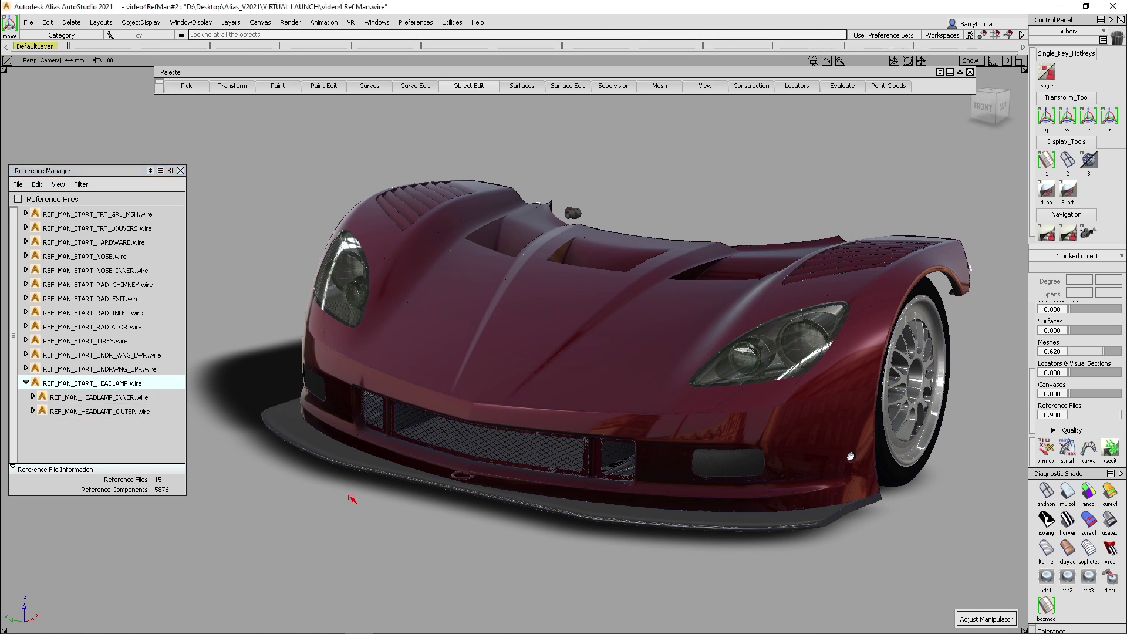
Step: Inspect the front headlamp up close and open the source file of REF_MAN_START_HEADLAMP.wire
scroll(740, 384, up, 5)
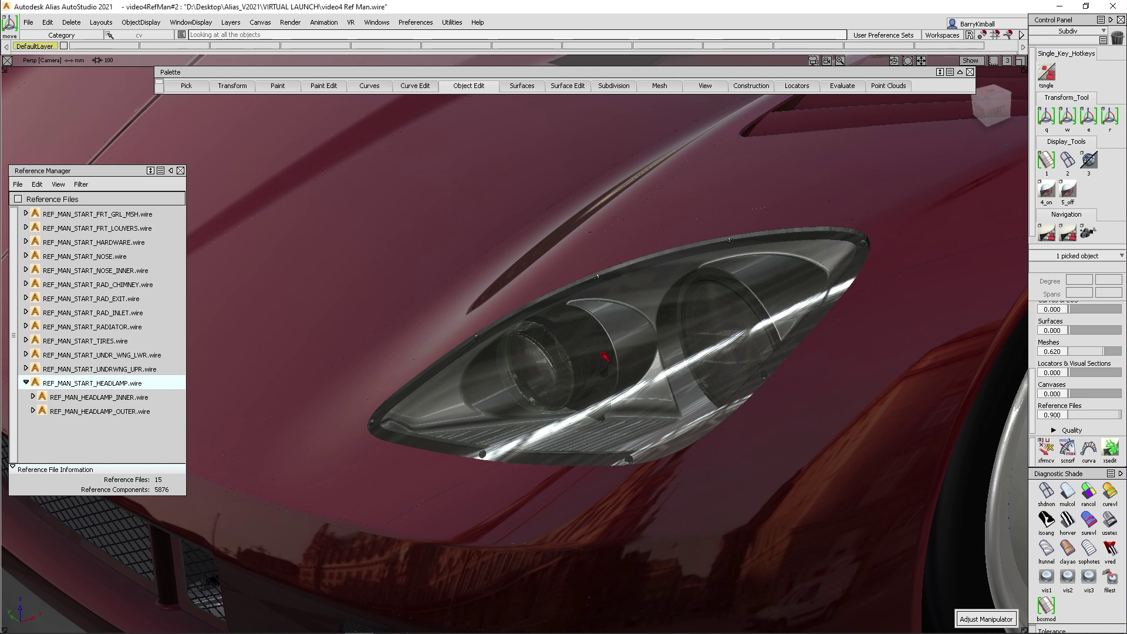
alt+shift+drag(604, 355, 489, 300)
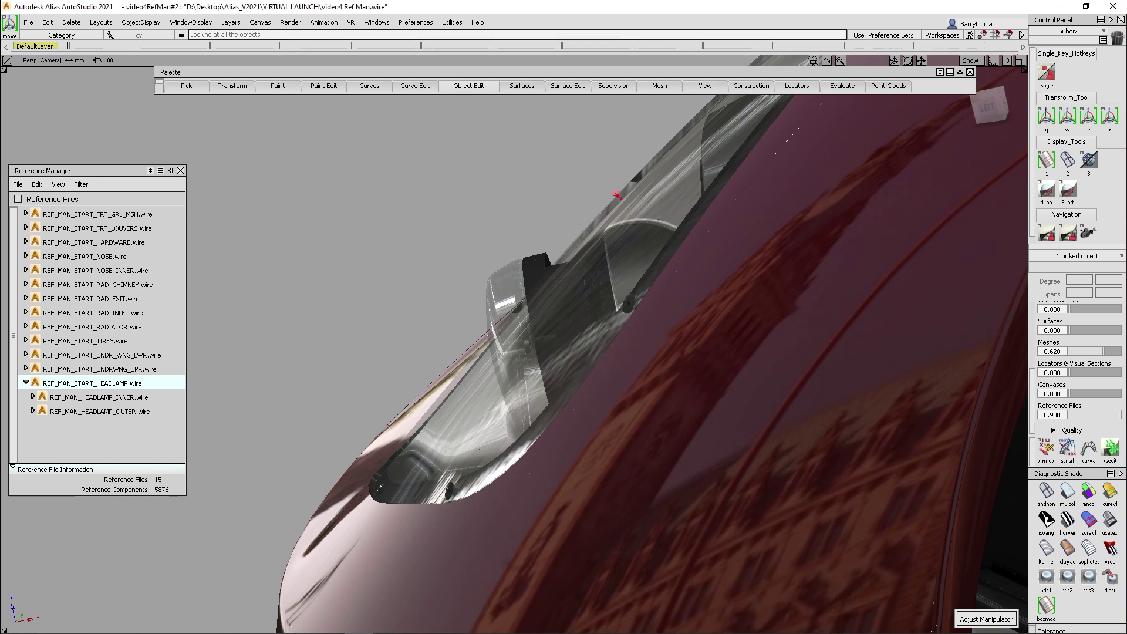
alt+shift+drag(622, 199, 778, 299)
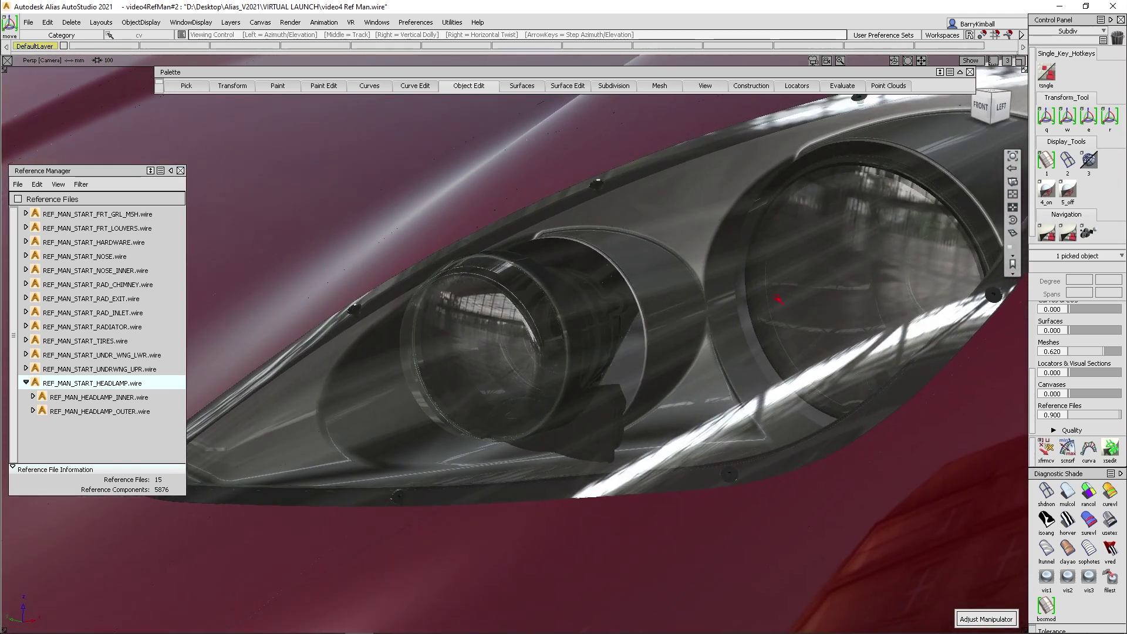
key(a)
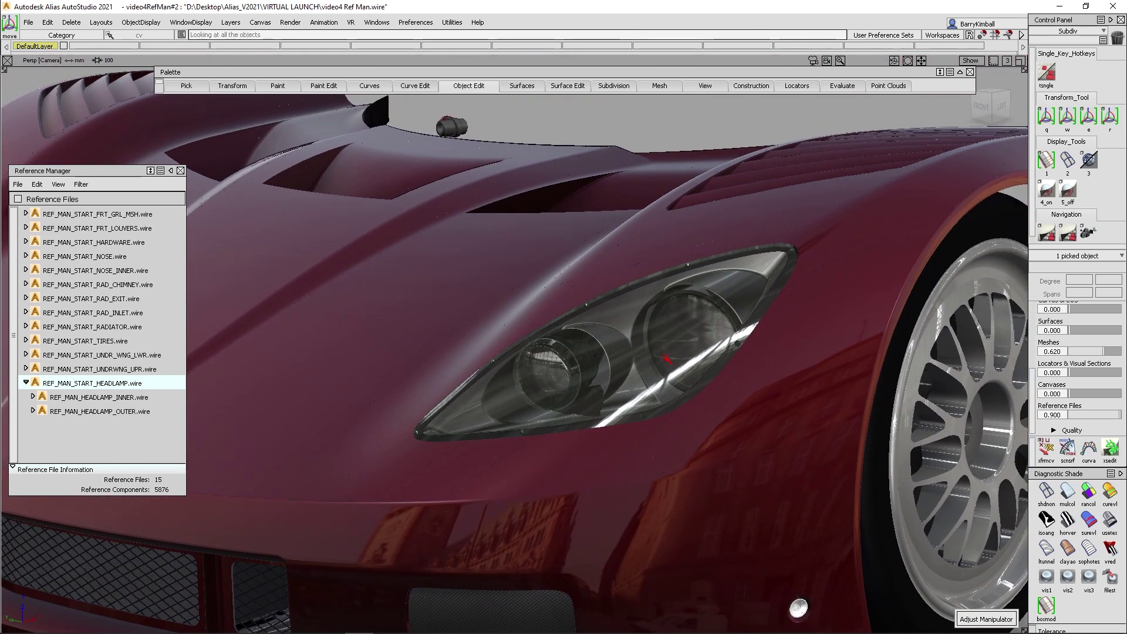
click(139, 412)
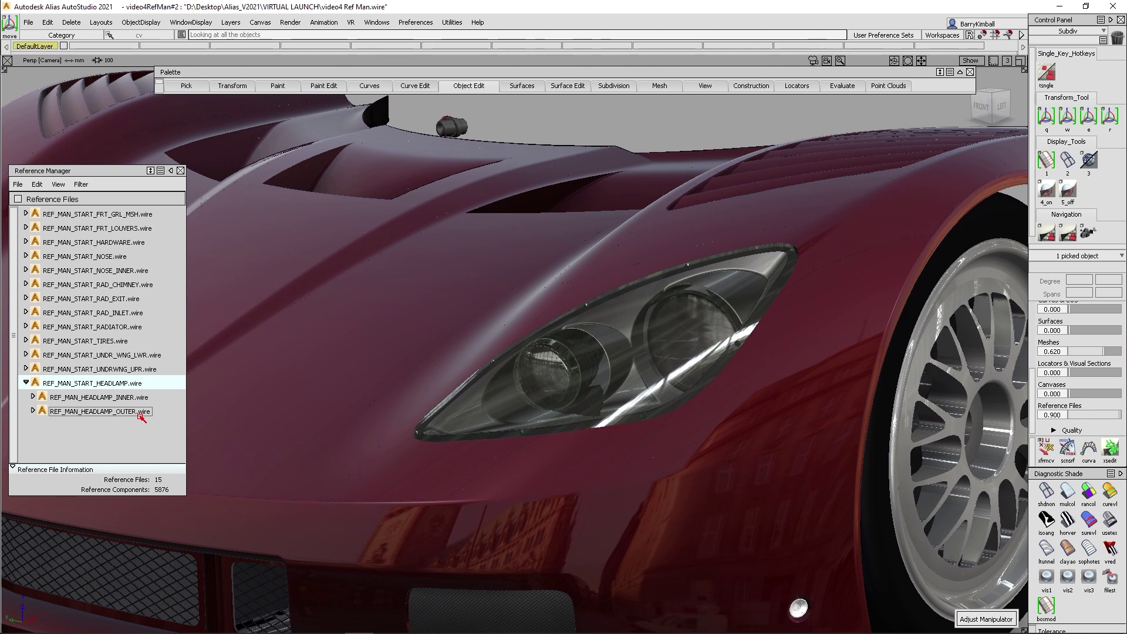
mouse_move(140, 414)
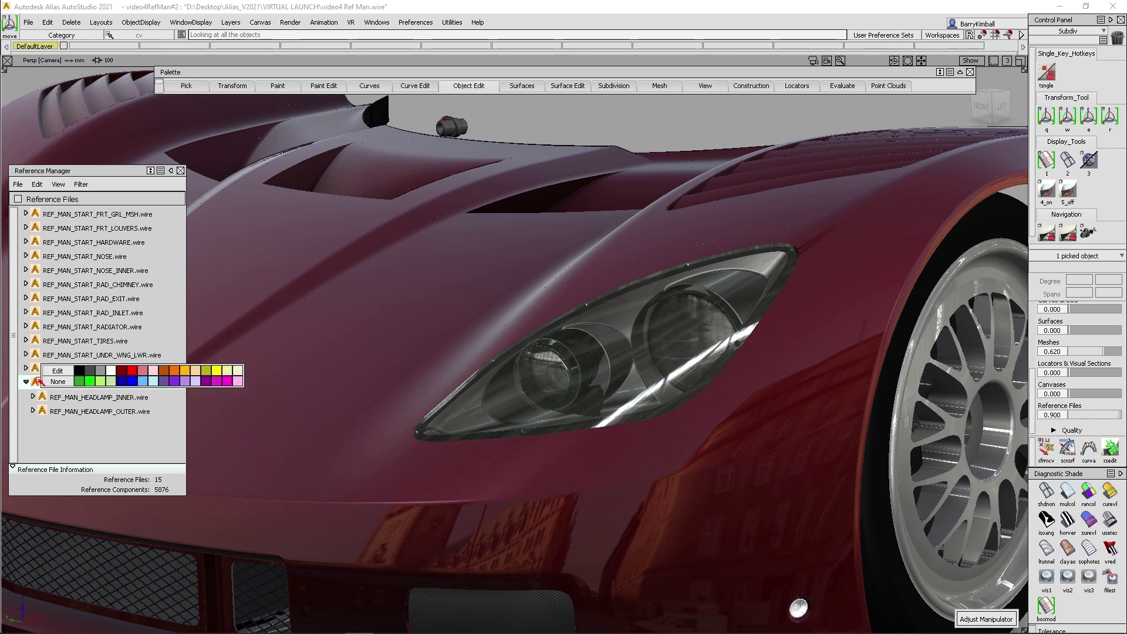
right_click(69, 385)
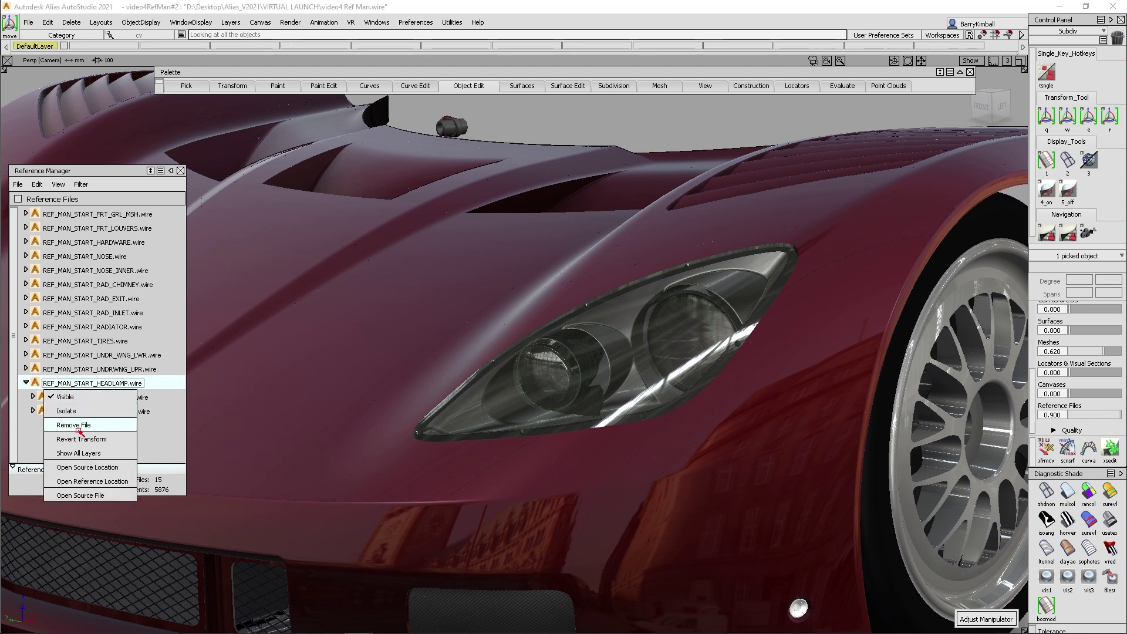
click(91, 496)
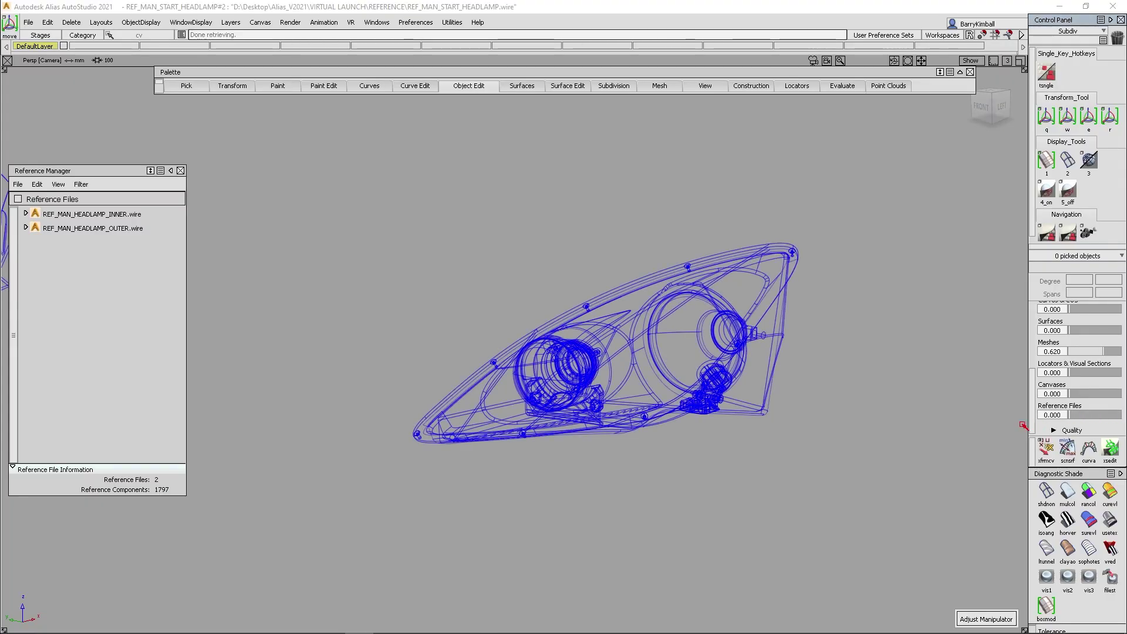
Step: Check the headlamp file's layers for native geometry in the Object Lister and close the lister
scroll(546, 359, up, 5)
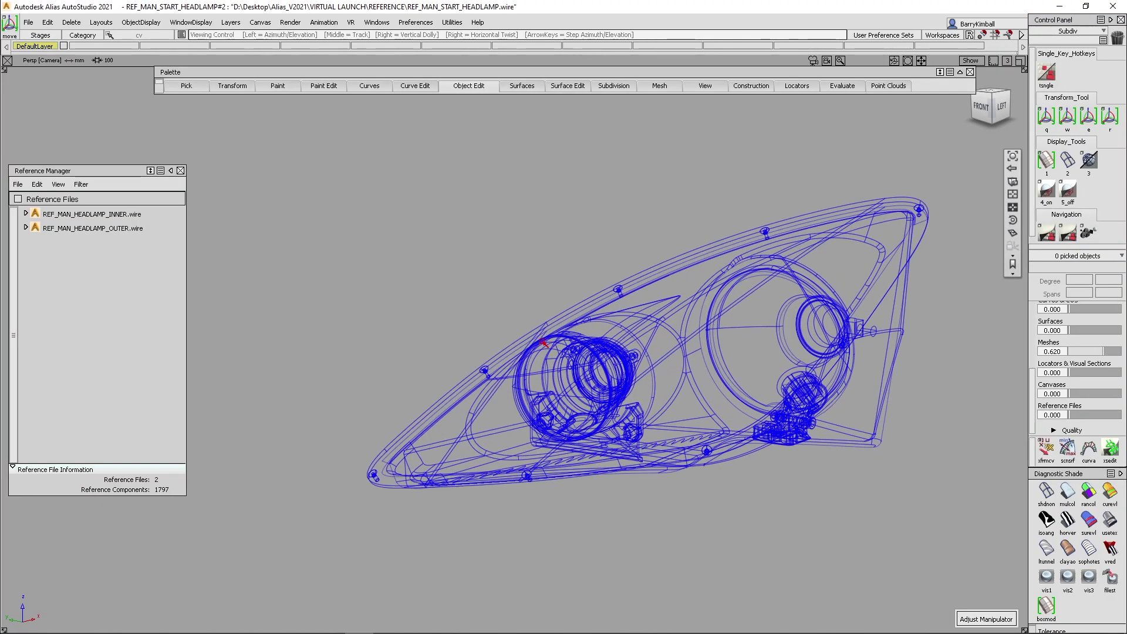
alt+shift+drag(569, 335, 168, 241)
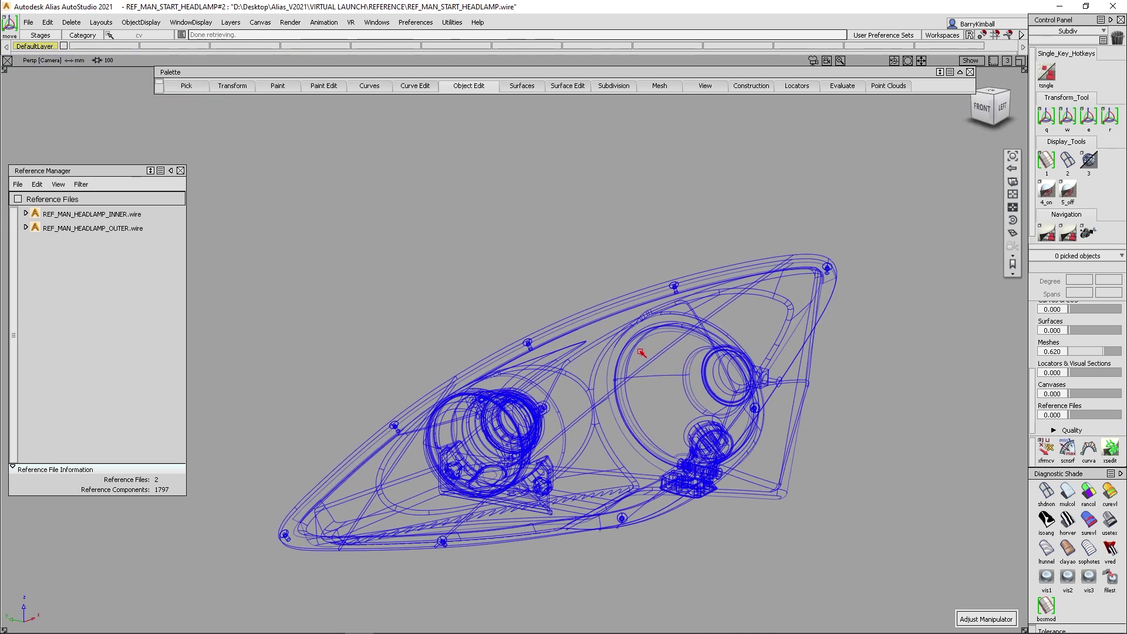
ctrl+shift+drag(438, 209, 330, 205)
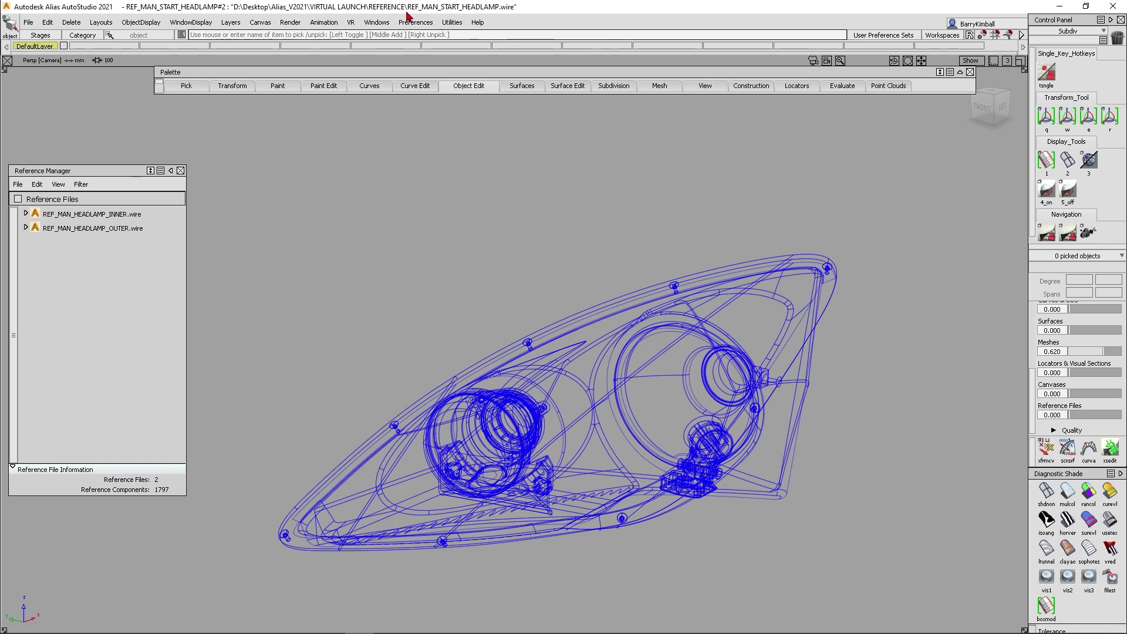
click(377, 23)
click(396, 107)
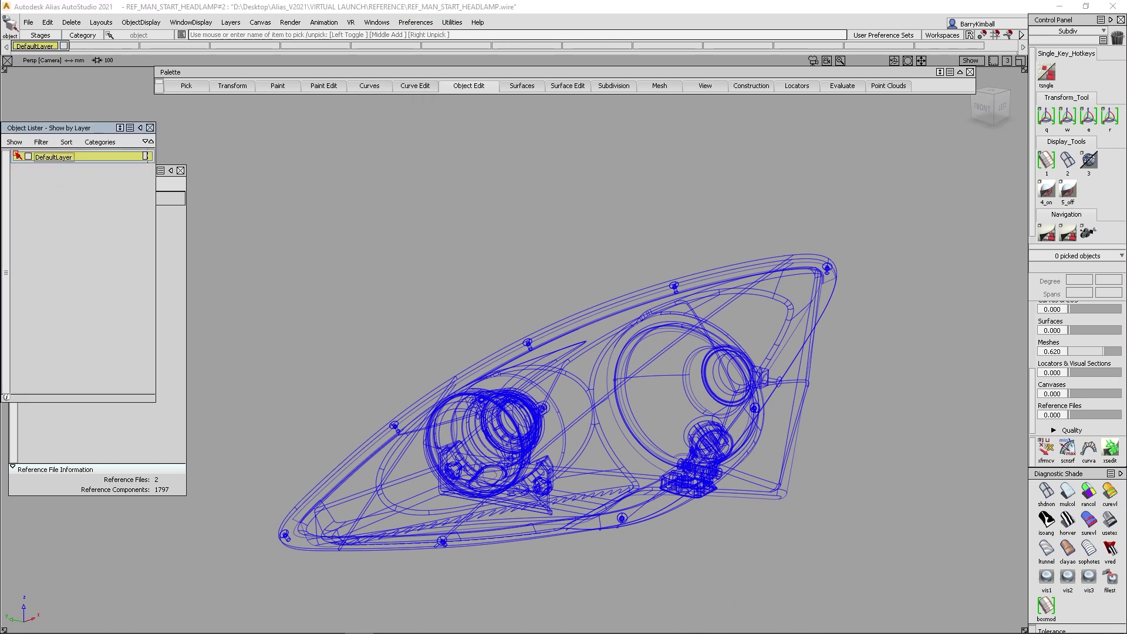
click(150, 128)
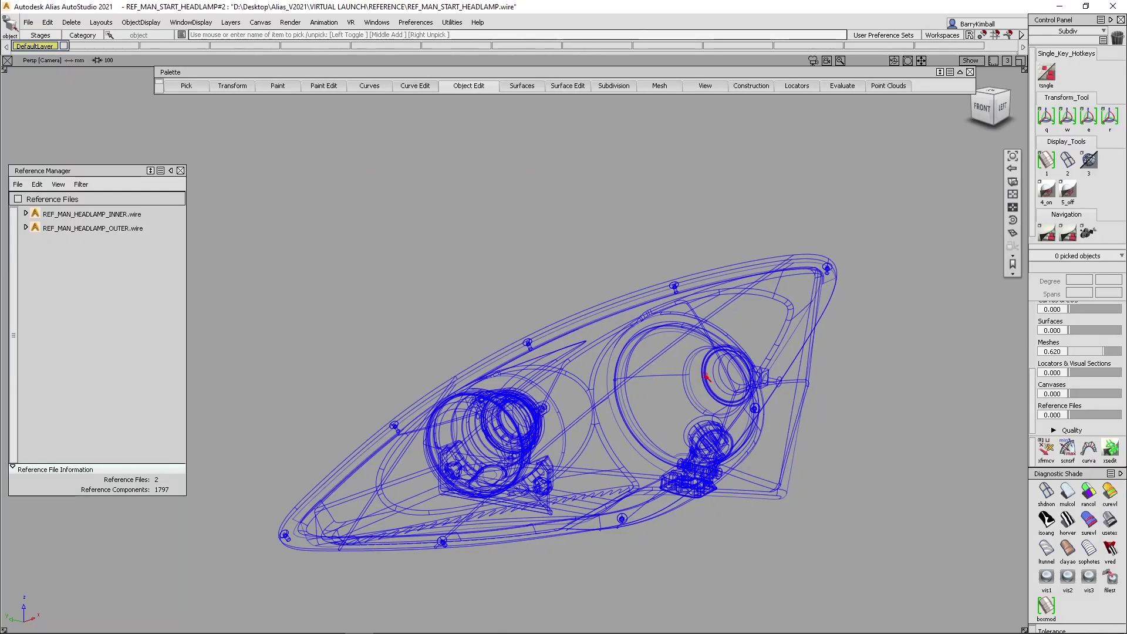
Step: Pick REF_MAN_HEADLAMP_OUTER.wire and REF_MAN_HEADLAMP_INNER.wire in turn to highlight which headlamp geometry each reference contains
click(148, 227)
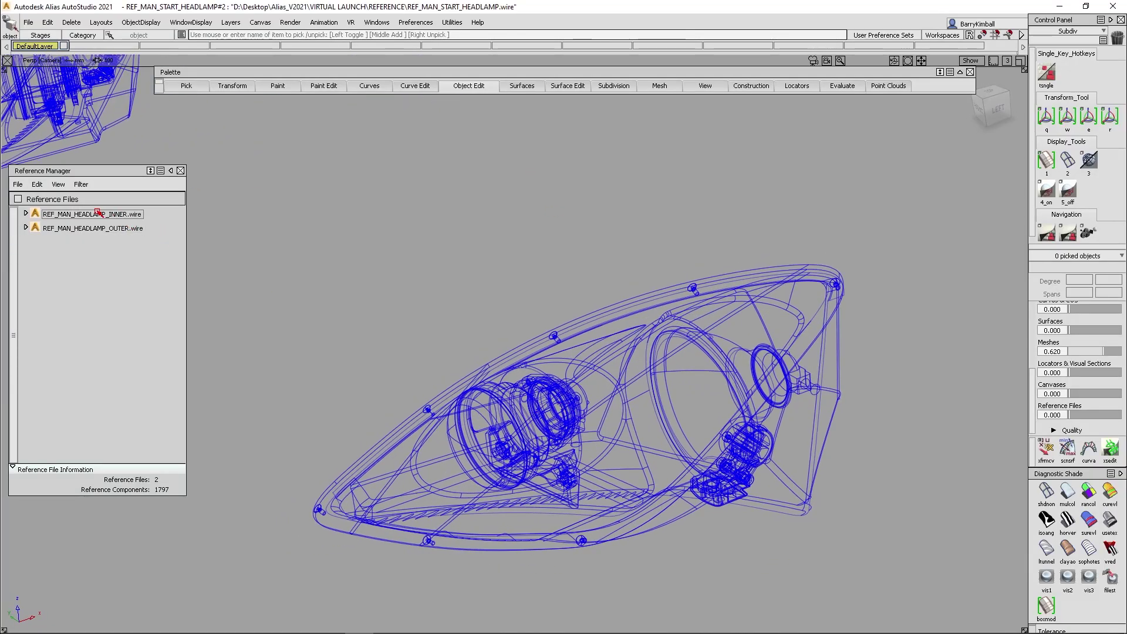
click(94, 228)
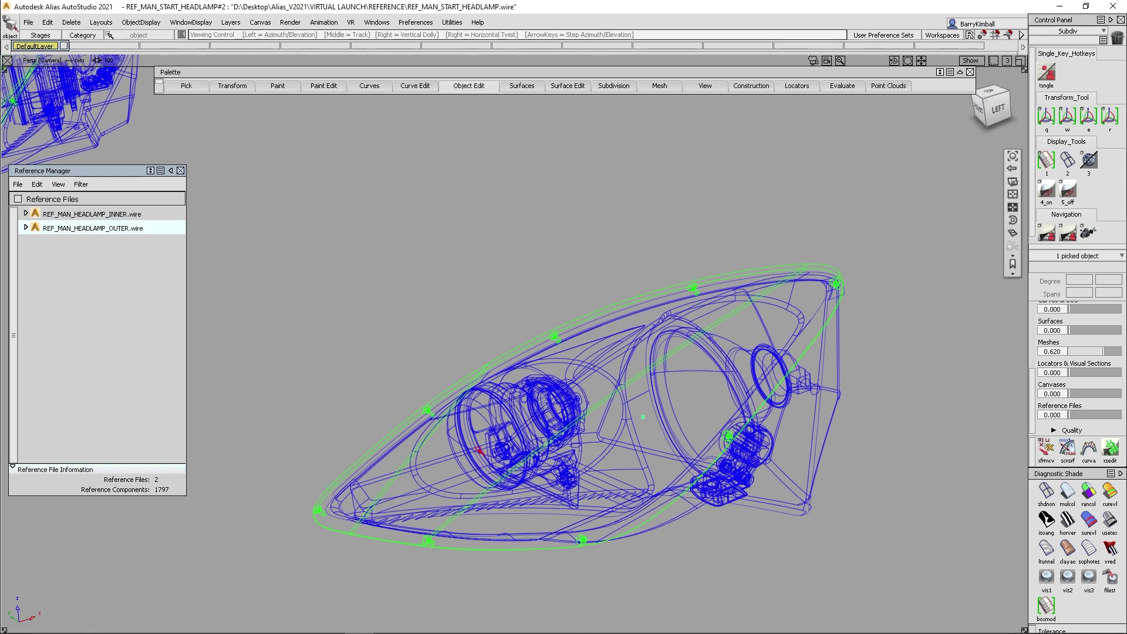
alt+shift+drag(587, 375, 563, 352)
alt+shift+right_drag(564, 352, 234, 258)
click(96, 214)
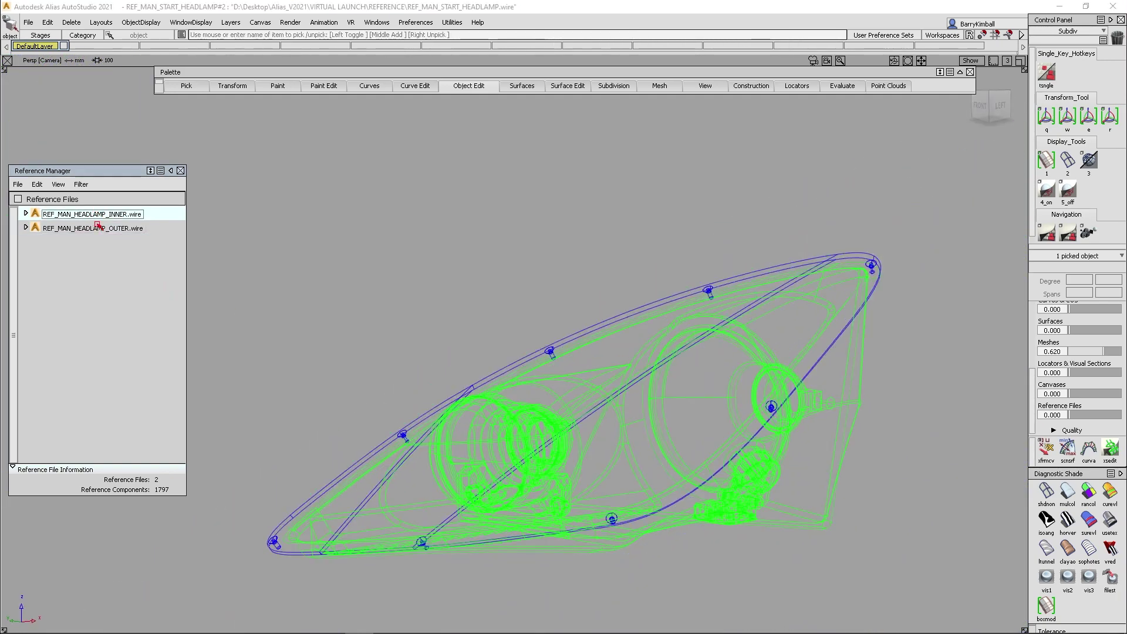
Step: Open the source file of the REF_MAN_HEADLAMP_INNER.wire reference
alt+shift+drag(692, 420, 481, 456)
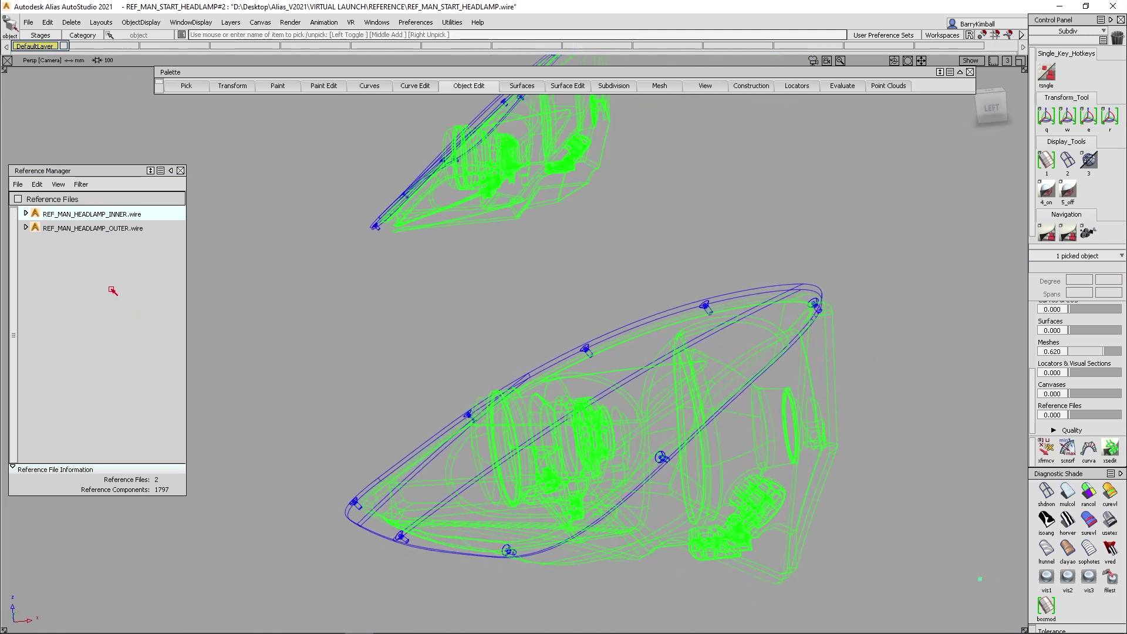
right_click(101, 218)
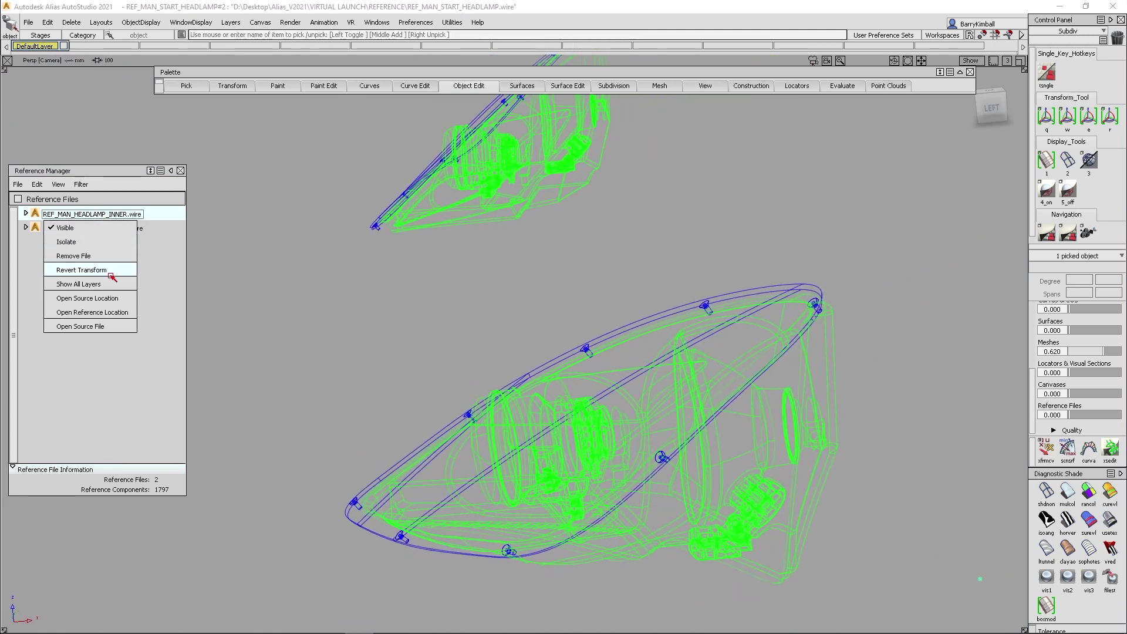
click(94, 326)
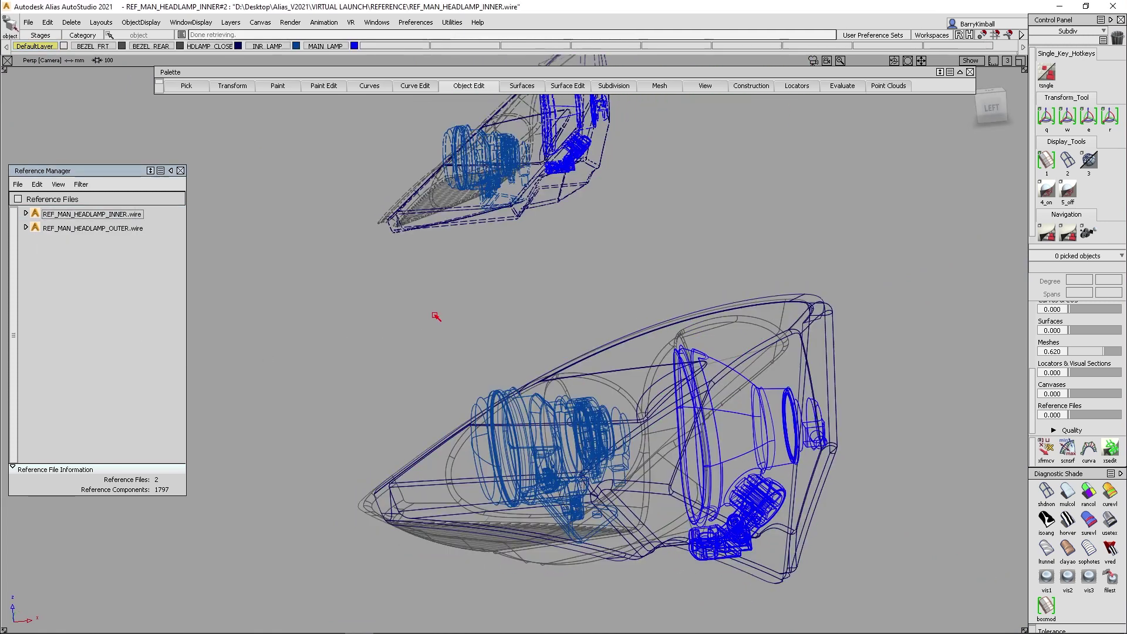
Step: Turn on Hardware Shade for the inner headlamp model and inspect its lamps up close
click(191, 24)
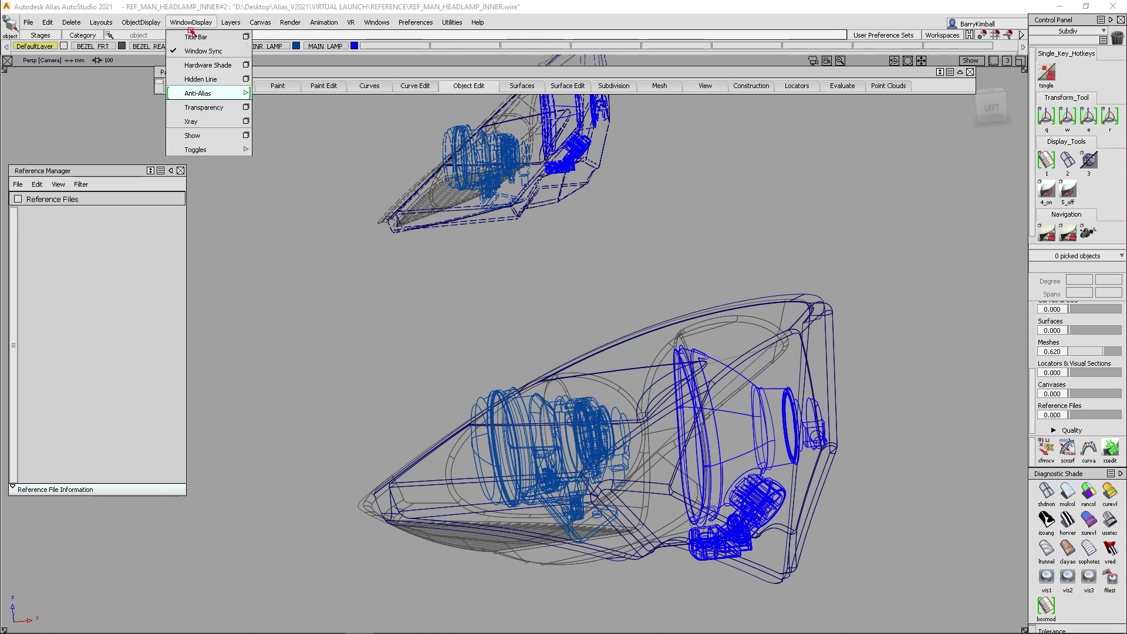
click(206, 65)
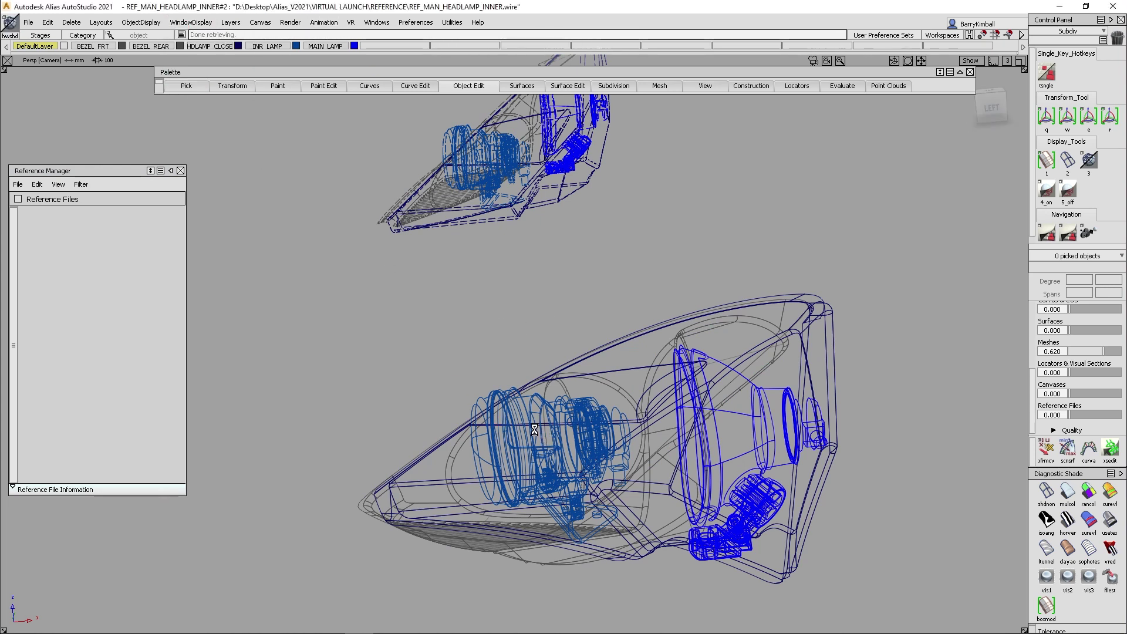
alt+shift+drag(410, 460, 585, 478)
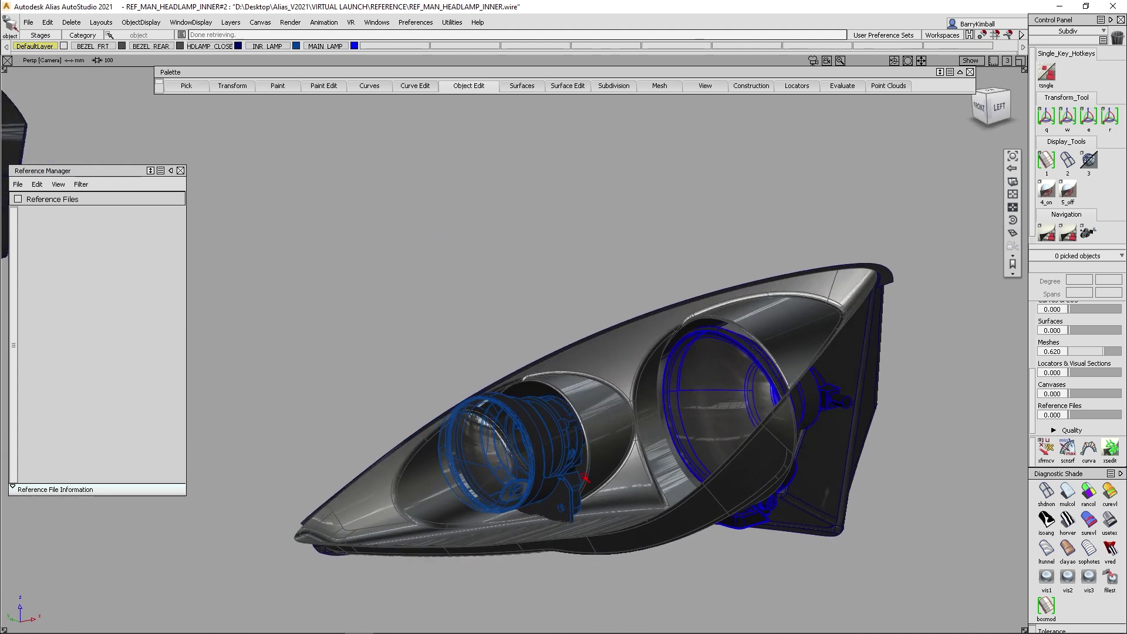
alt+shift+right_drag(585, 479, 573, 428)
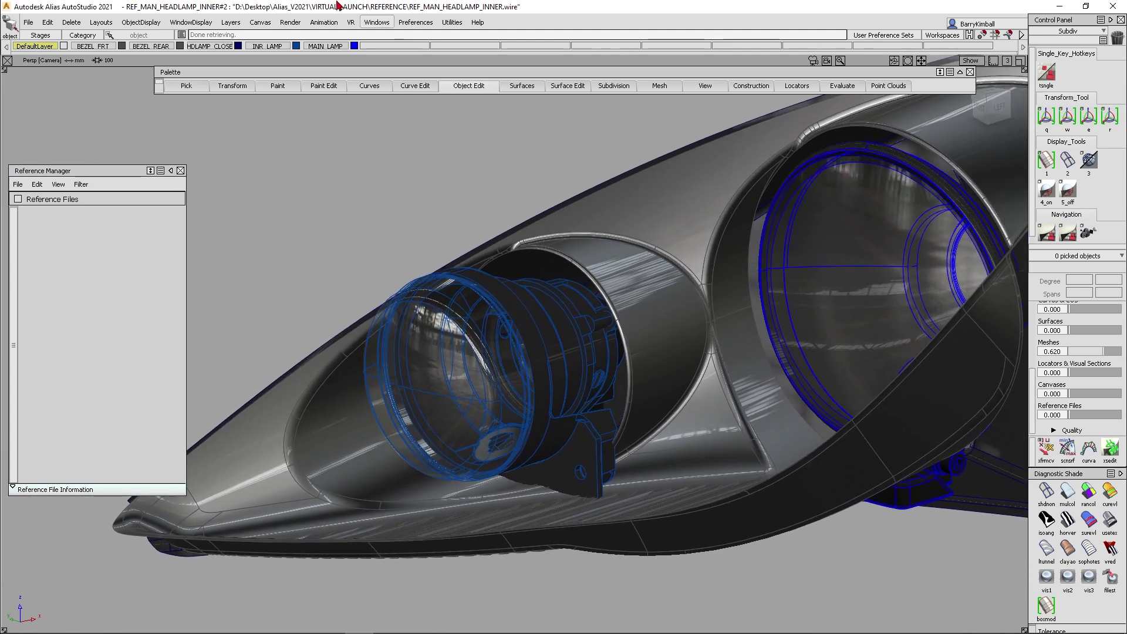
Step: Pick all objects on the INR LAMP layer
right_click(275, 46)
click(277, 72)
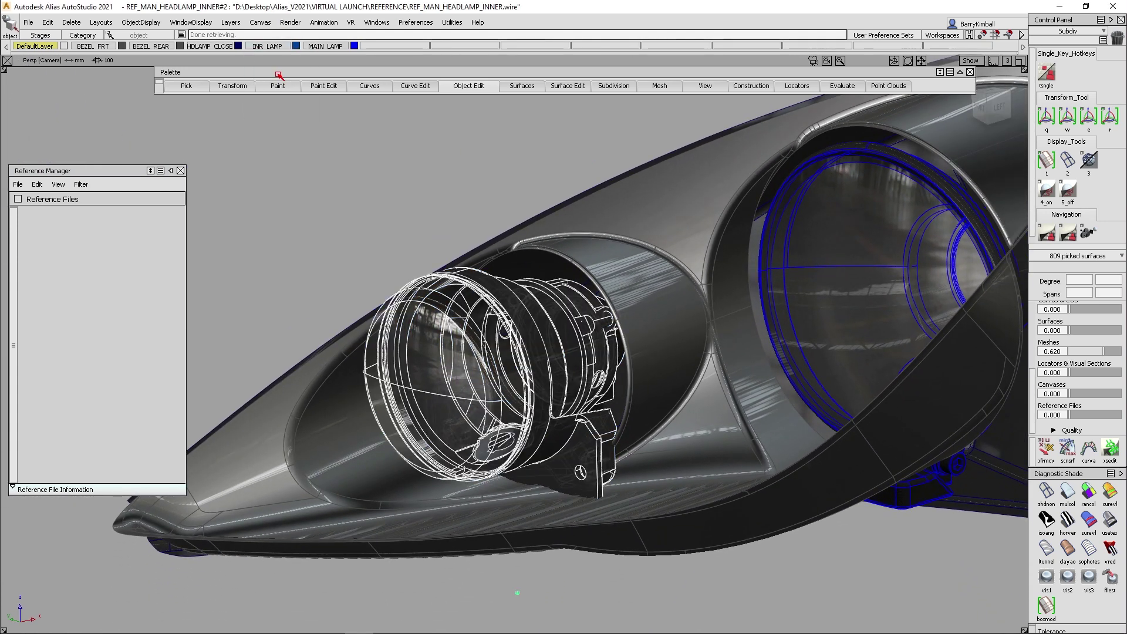
Step: Move the picked inner lamp along X, deeper into its headlamp housing, and clear the selection
ctrl+shift+drag(335, 201, 330, 144)
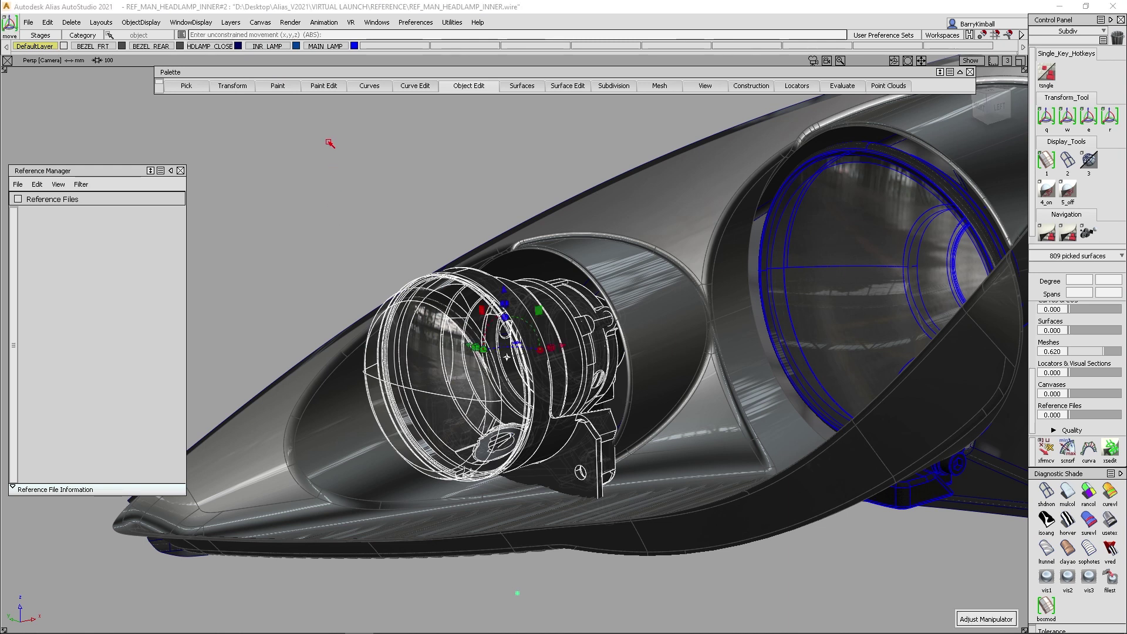
drag(327, 216, 368, 214)
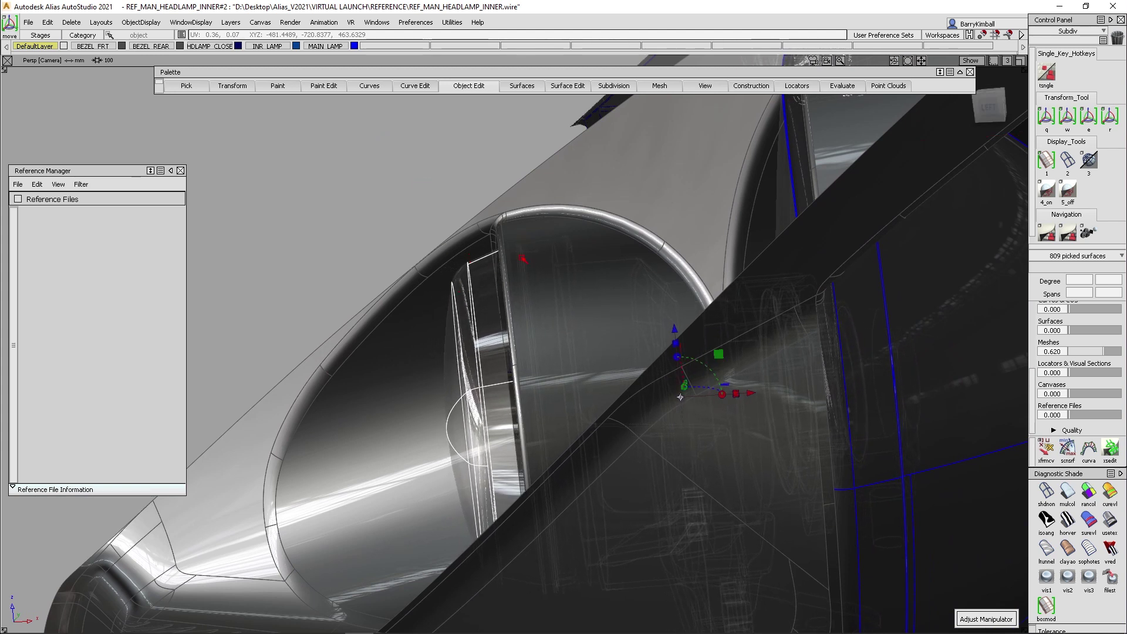
alt+shift+drag(659, 268, 713, 333)
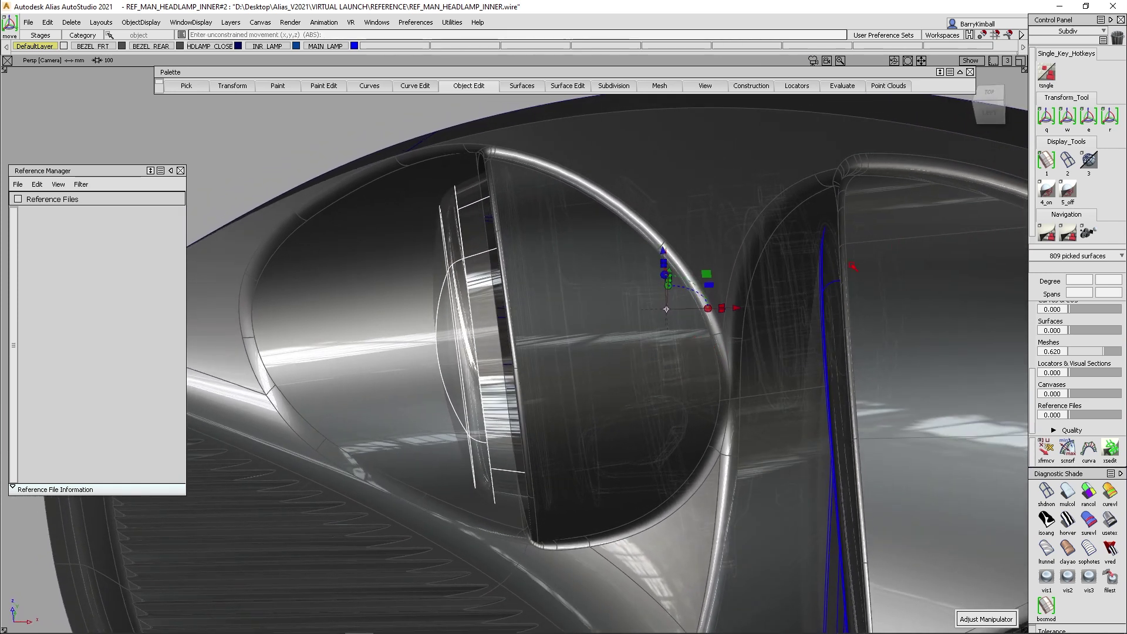
drag(221, 130, 242, 130)
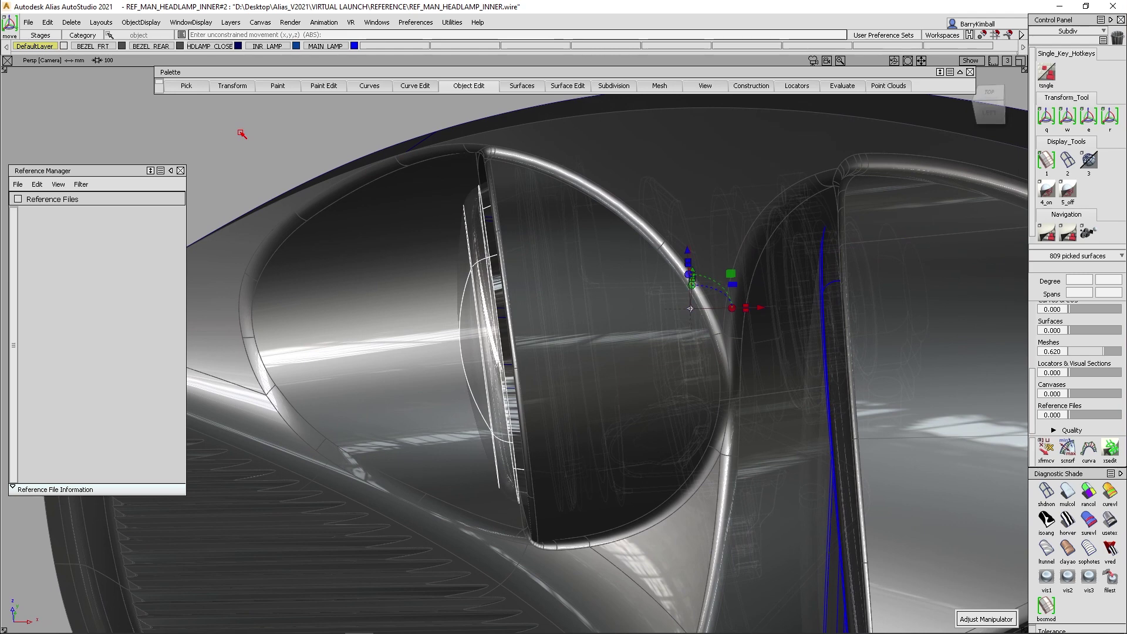
alt+shift+drag(463, 270, 511, 326)
alt+shift+right_drag(511, 326, 511, 346)
alt+shift+drag(511, 347, 540, 374)
alt+shift+right_drag(541, 374, 535, 360)
alt+shift+drag(536, 352, 526, 350)
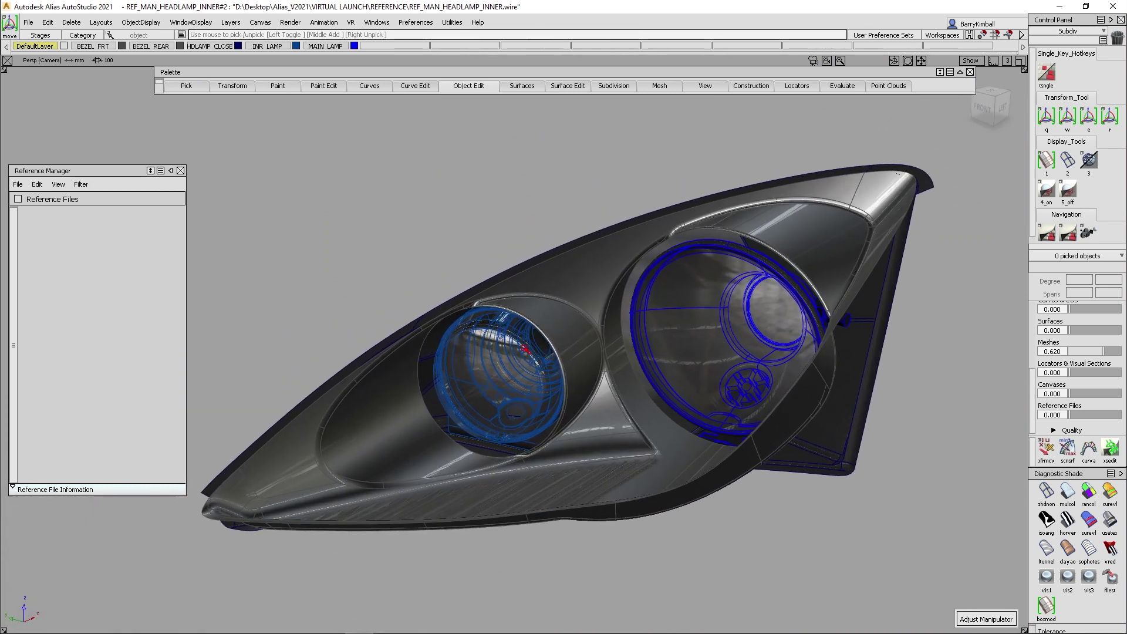
Step: Save REF_MAN_HEADLAMP_INNER.wire and switch to the REF_MAN_START_HEADLAMP.wire stage
click(28, 22)
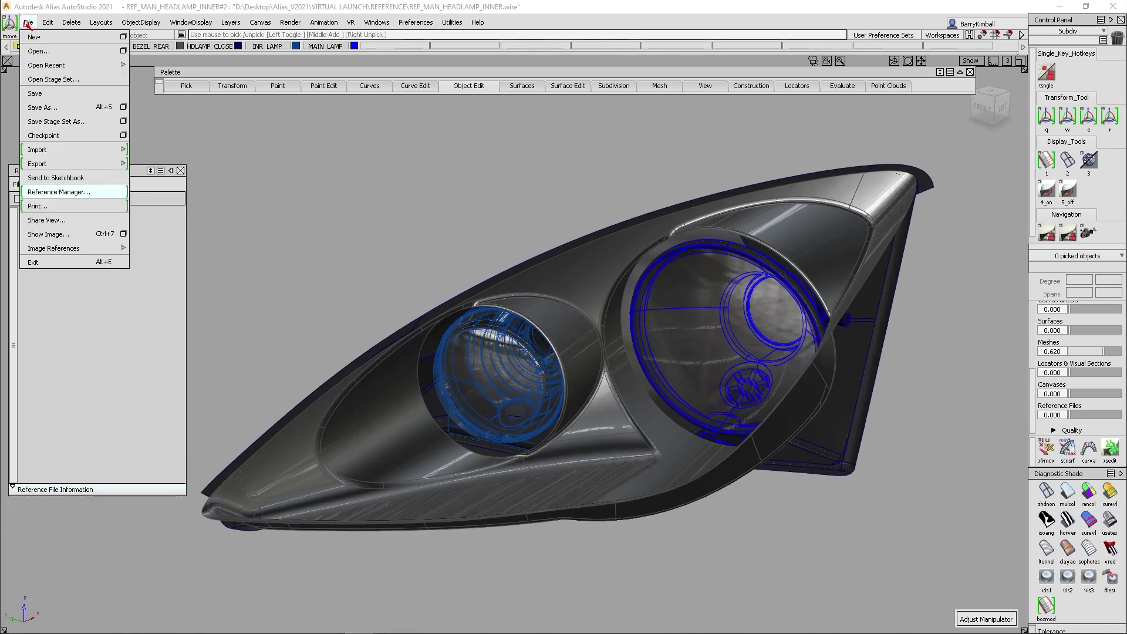
click(61, 95)
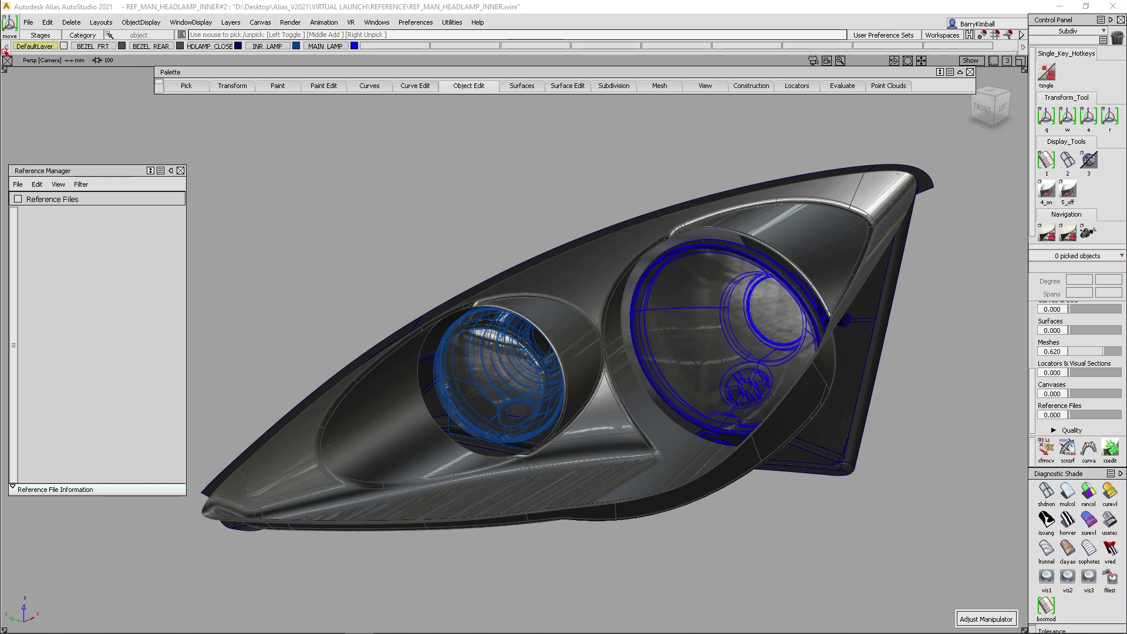
click(28, 34)
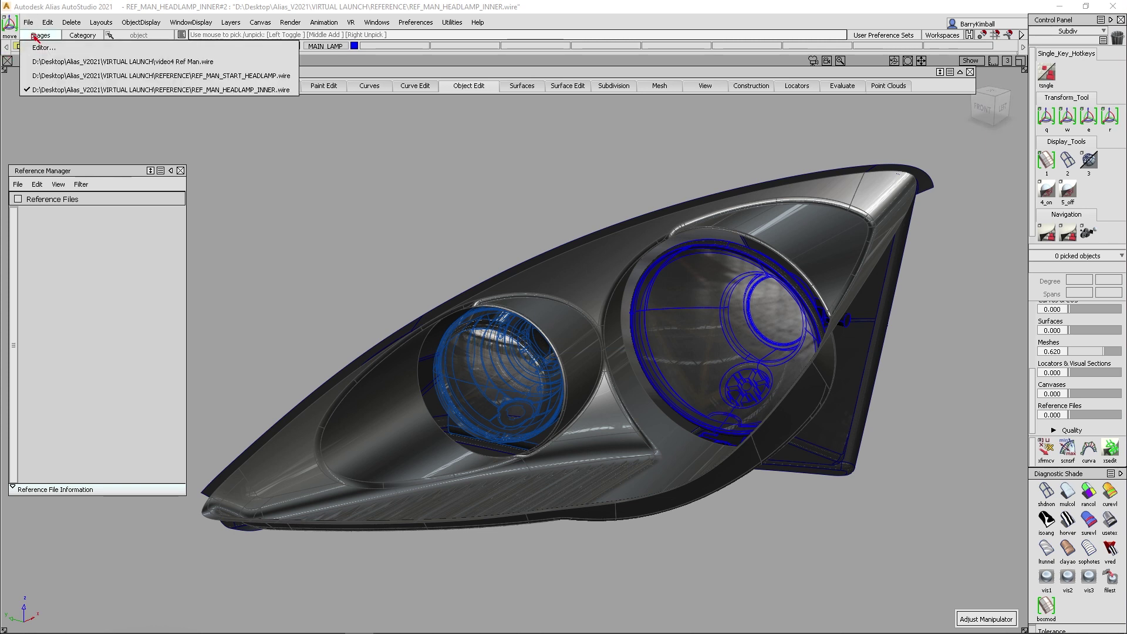
click(39, 74)
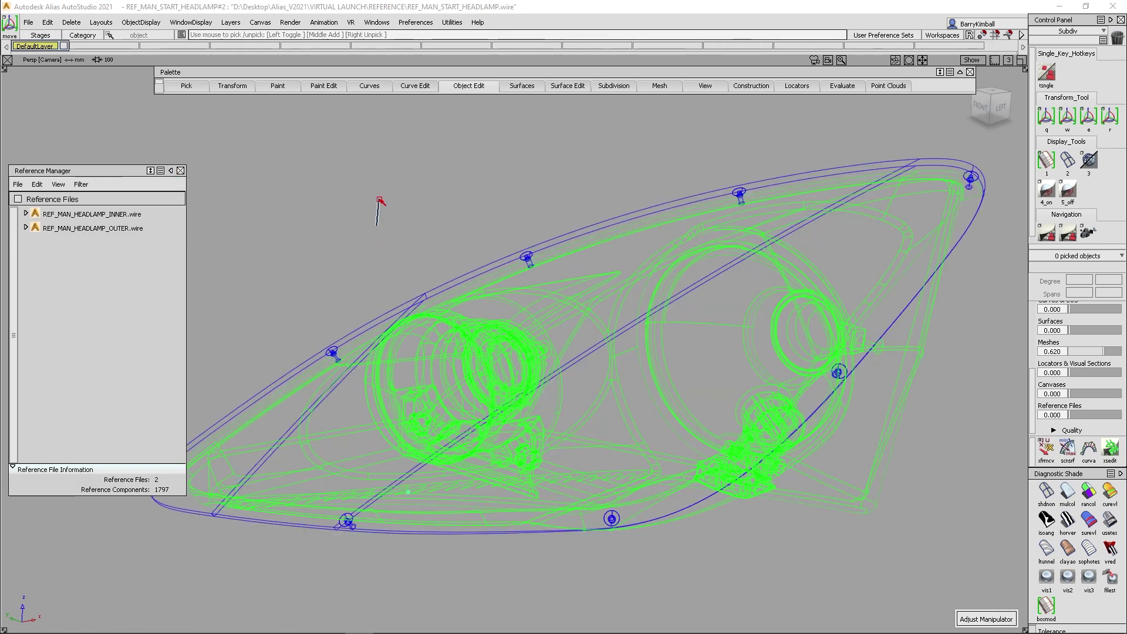
Step: Update the out-of-date REF_MAN_HEADLAMP_INNER.wire reference to bring in the moved lamp
alt+shift+drag(558, 246, 524, 293)
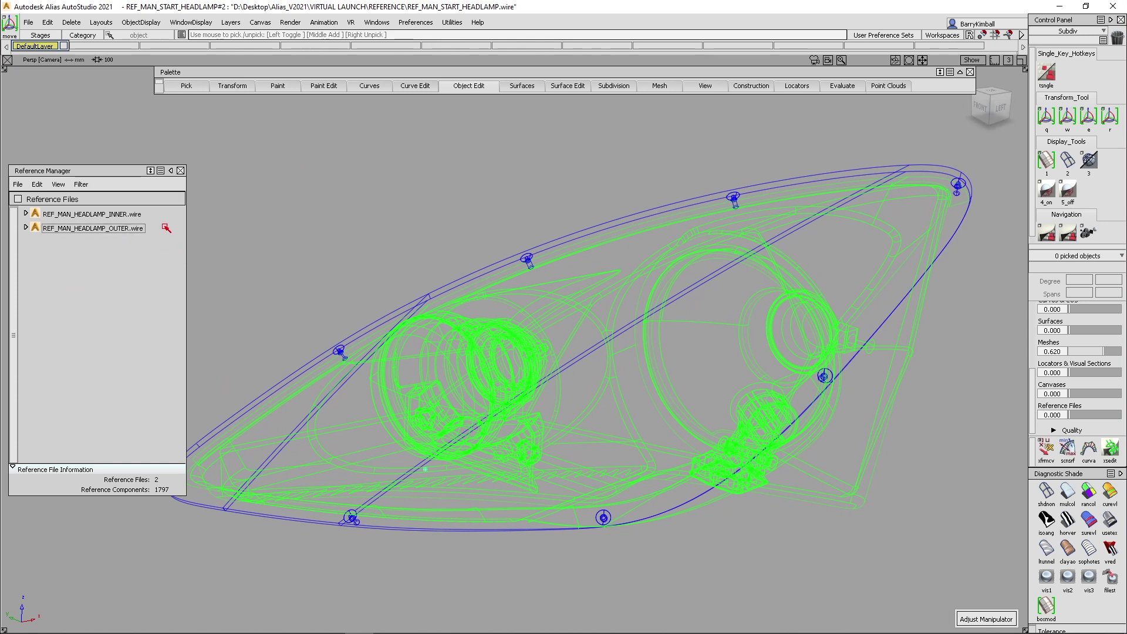
alt+shift+drag(319, 262, 531, 275)
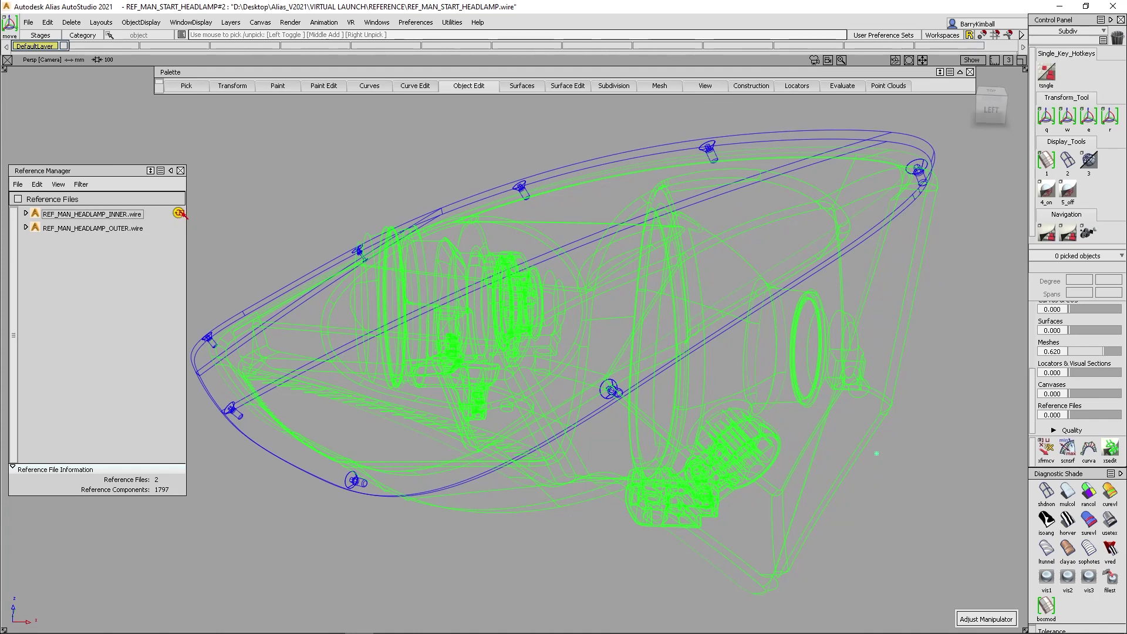
mouse_move(179, 216)
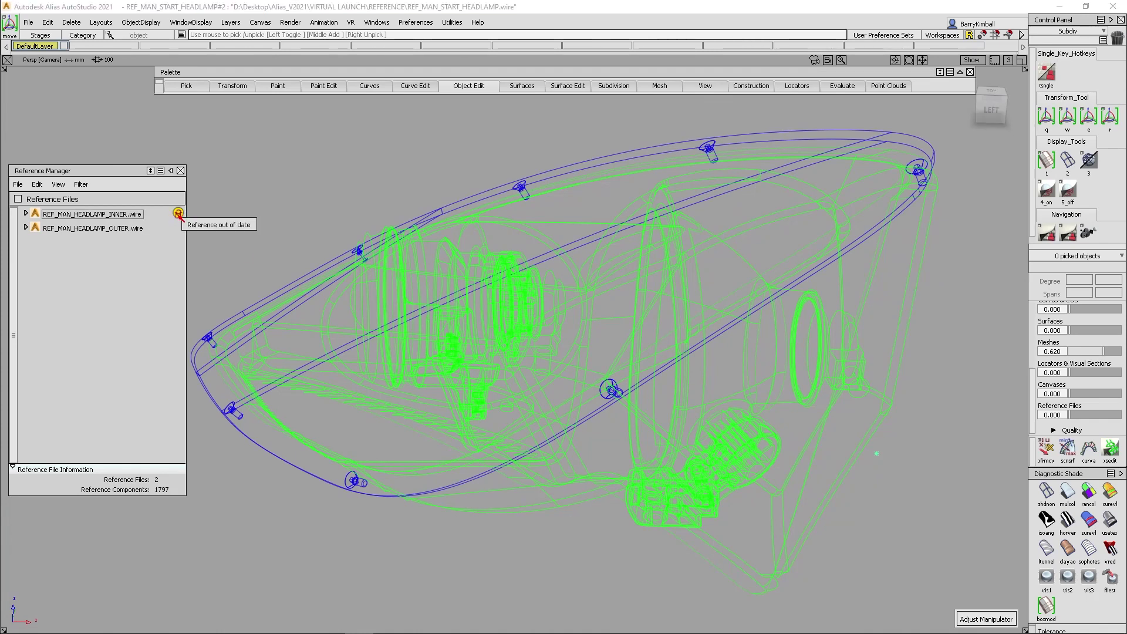
click(179, 216)
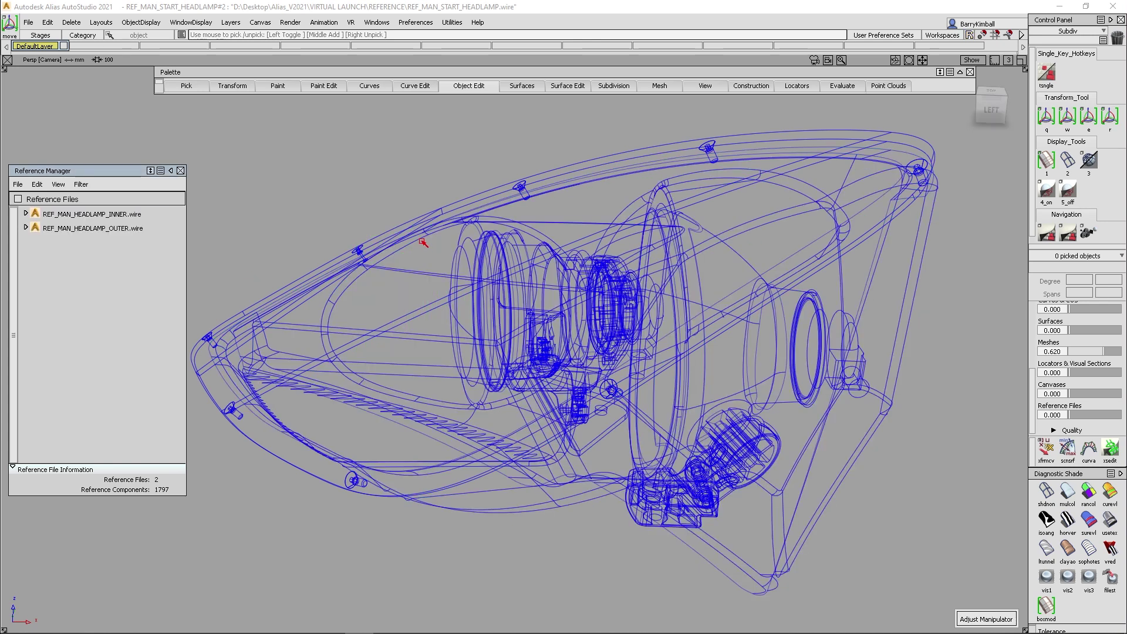
Step: Save REF_MAN_START_HEADLAMP.wire and switch to the video4 Ref Man.wire stage
drag(990, 109, 493, 156)
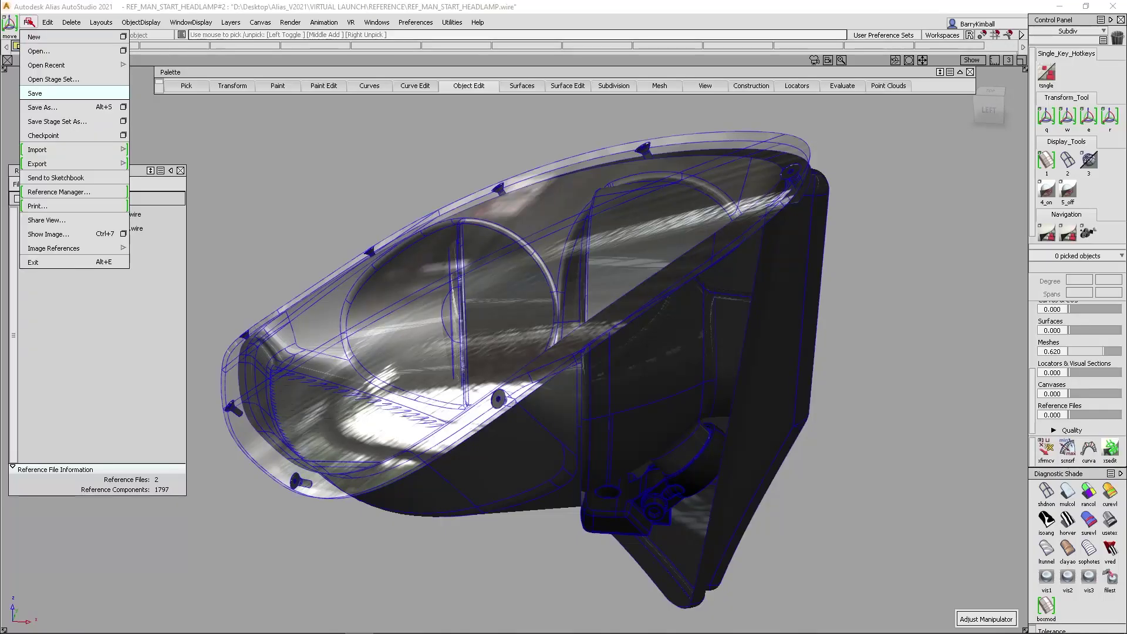
click(61, 94)
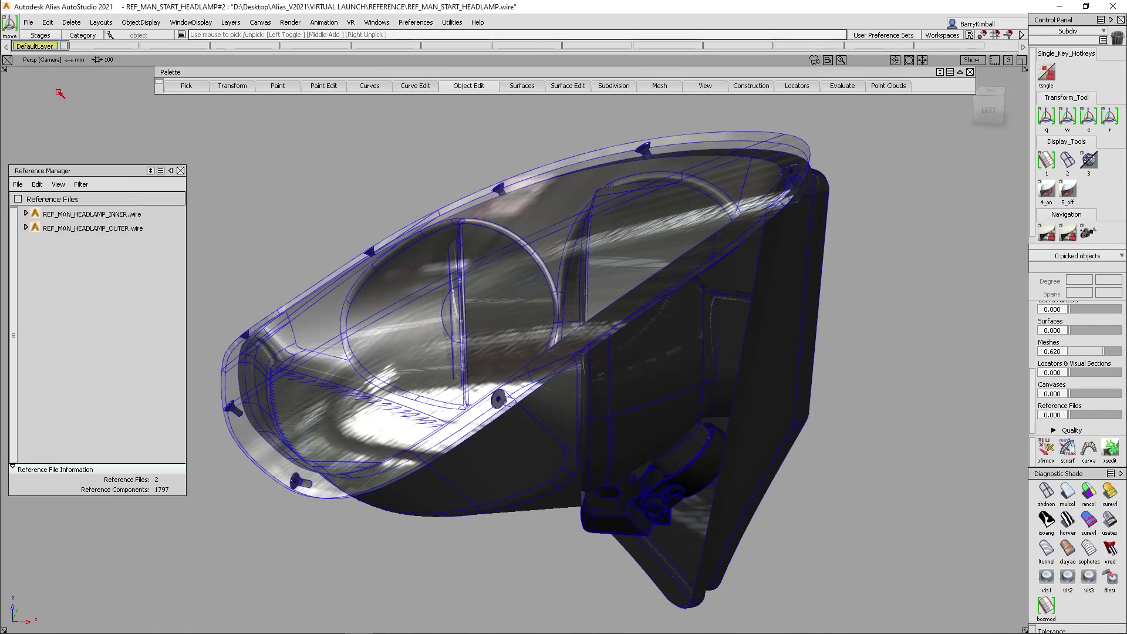
click(41, 36)
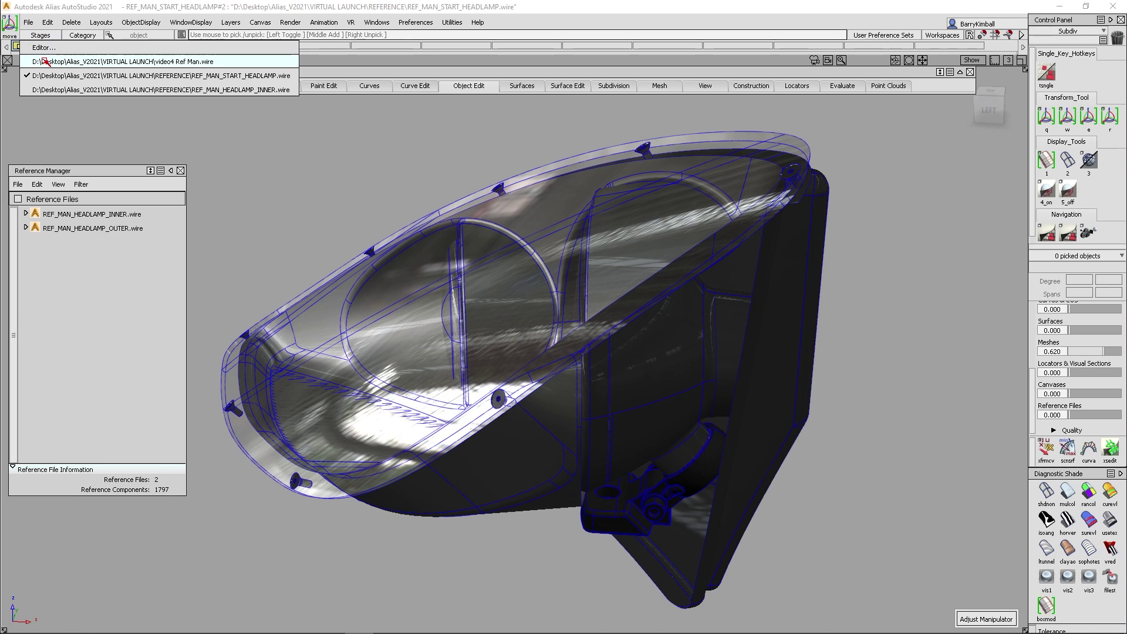
click(147, 46)
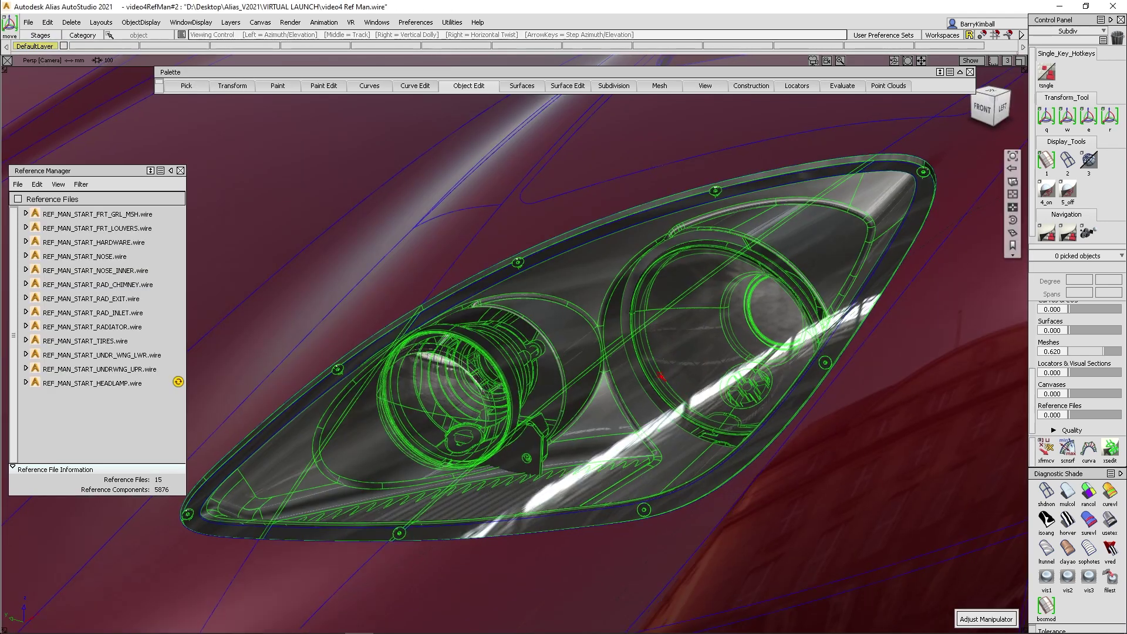
Step: Update the out-of-date REF_MAN_START_HEADLAMP.wire reference in the car's front-end model
alt+shift+drag(410, 364, 347, 426)
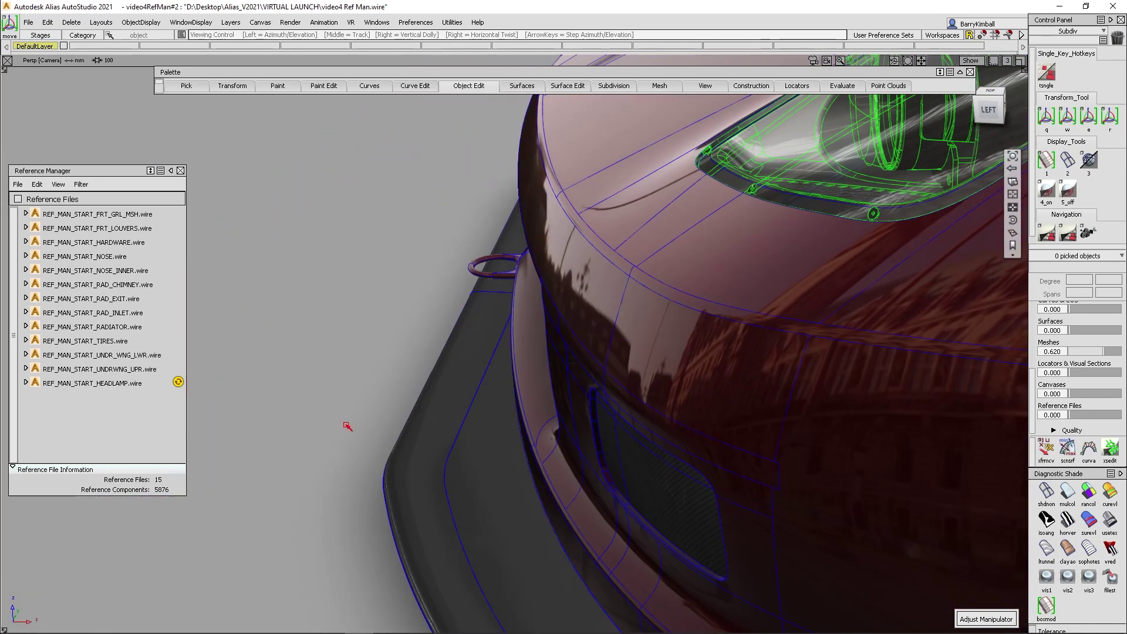
click(178, 382)
alt+shift+drag(329, 376, 540, 329)
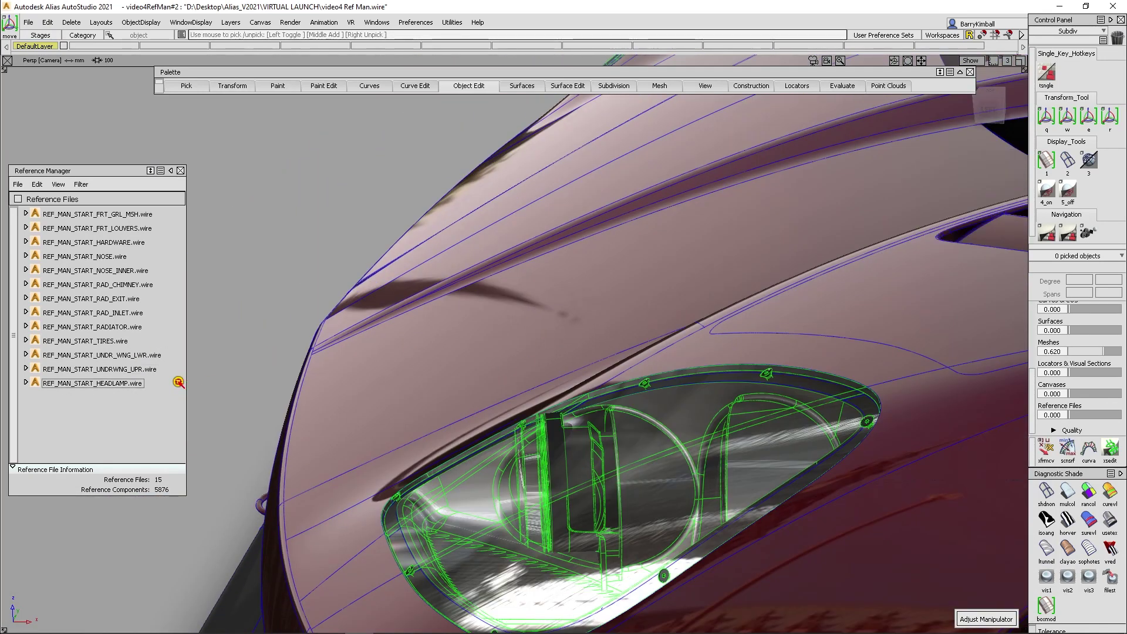